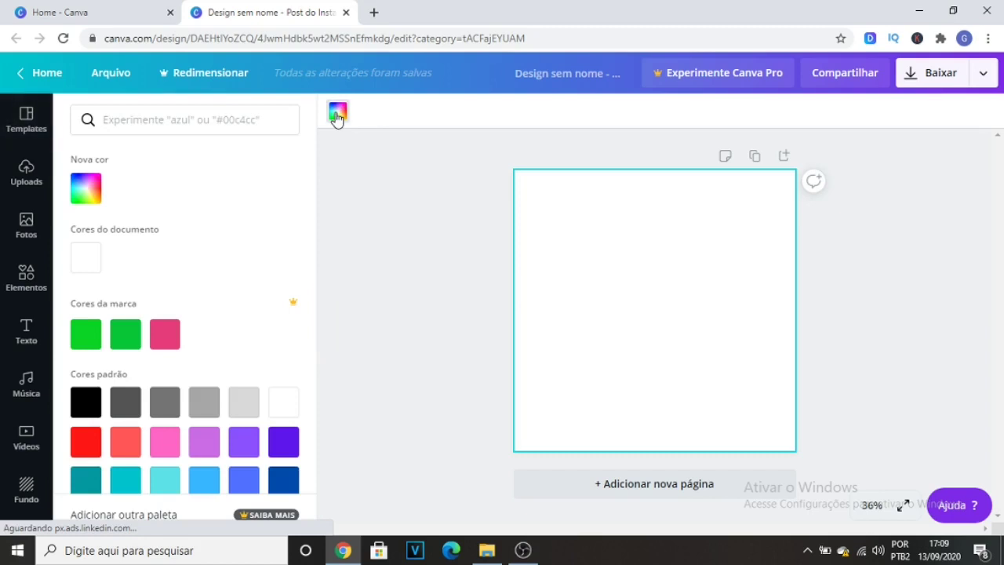
# Fill the page background with the pink brand colour.
pyautogui.click(162, 337)
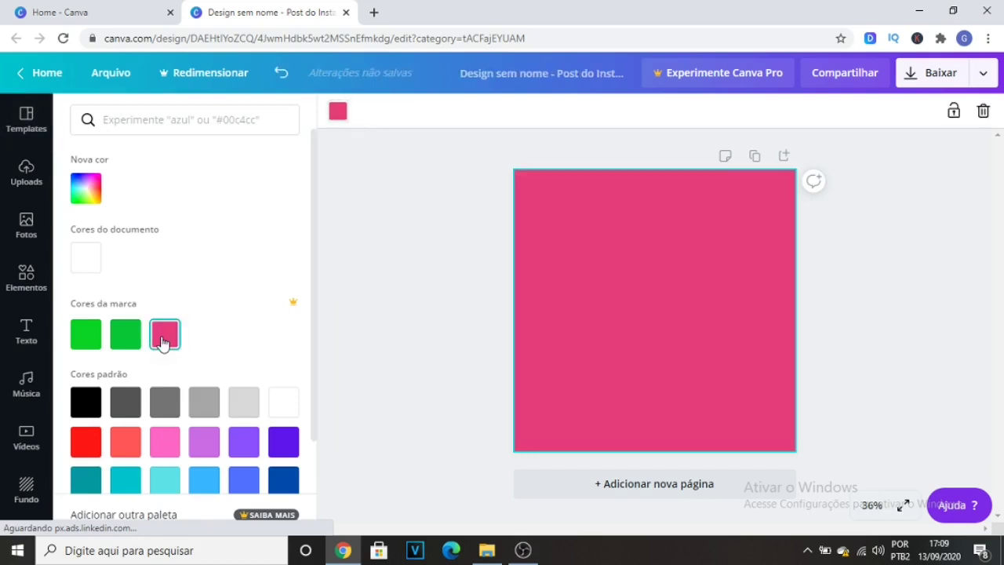
pyautogui.click(398, 289)
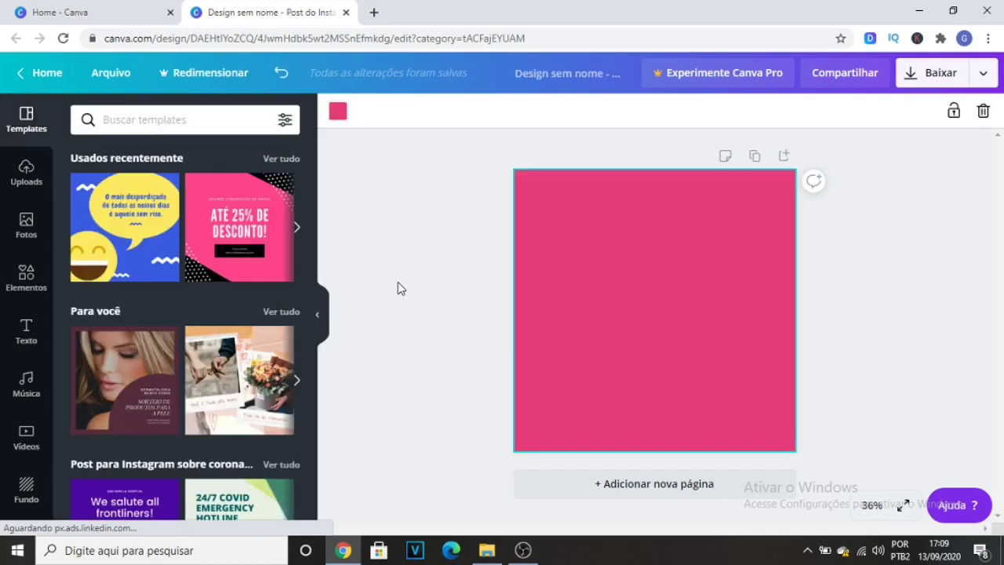
# Add the uploaded burger image to the page, shrink it slightly and centre it.
pyautogui.click(26, 173)
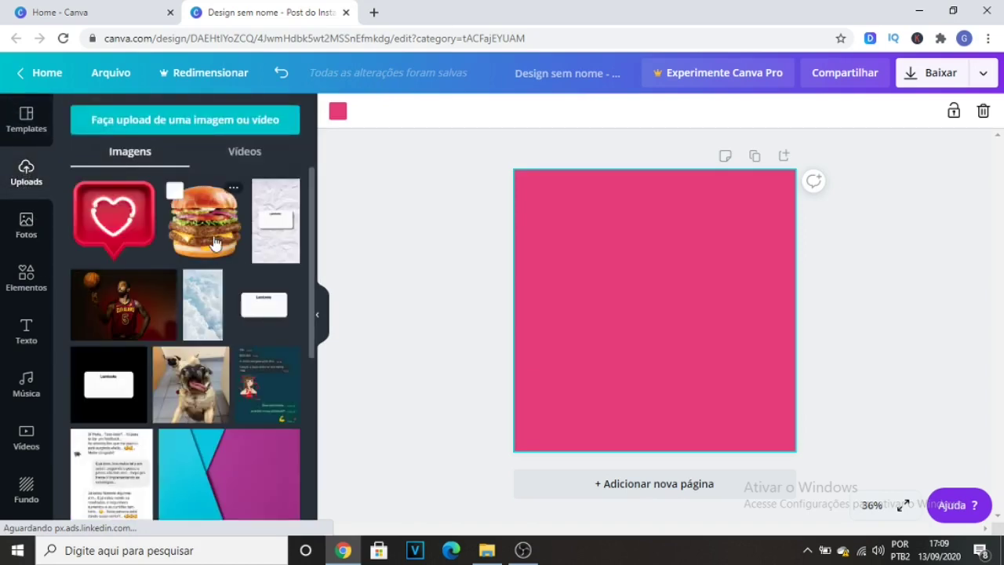
pyautogui.click(214, 243)
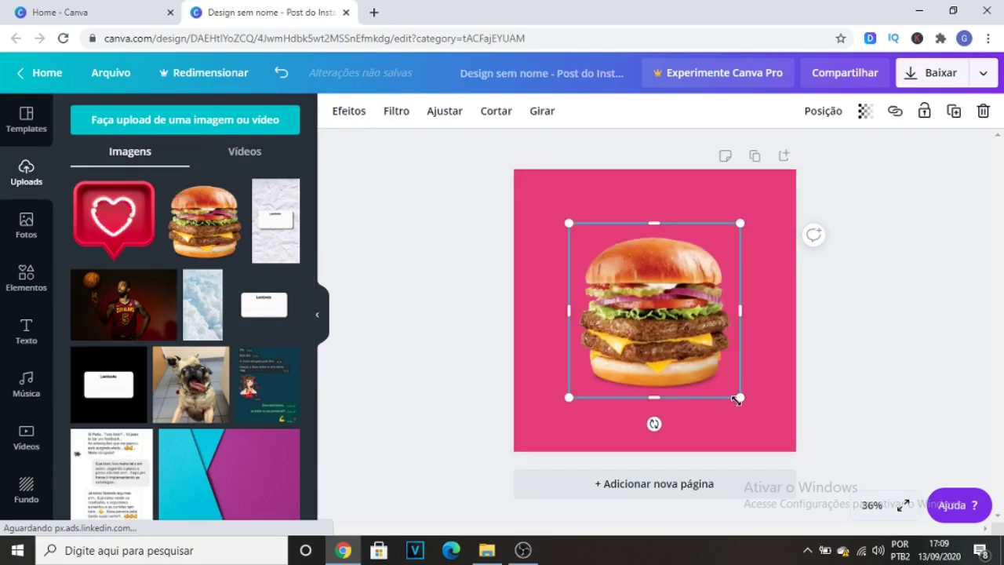
pyautogui.moveTo(734, 390); pyautogui.dragTo(728, 385)
pyautogui.moveTo(651, 299); pyautogui.dragTo(655, 298)
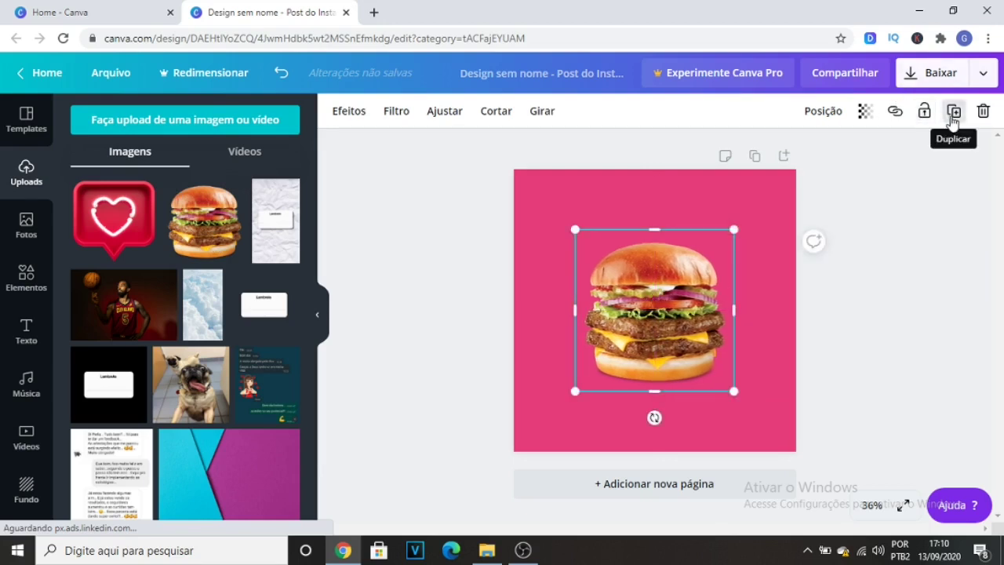
# Duplicate the burger, make the copy slightly smaller and place it to the left of the original.
pyautogui.click(953, 114)
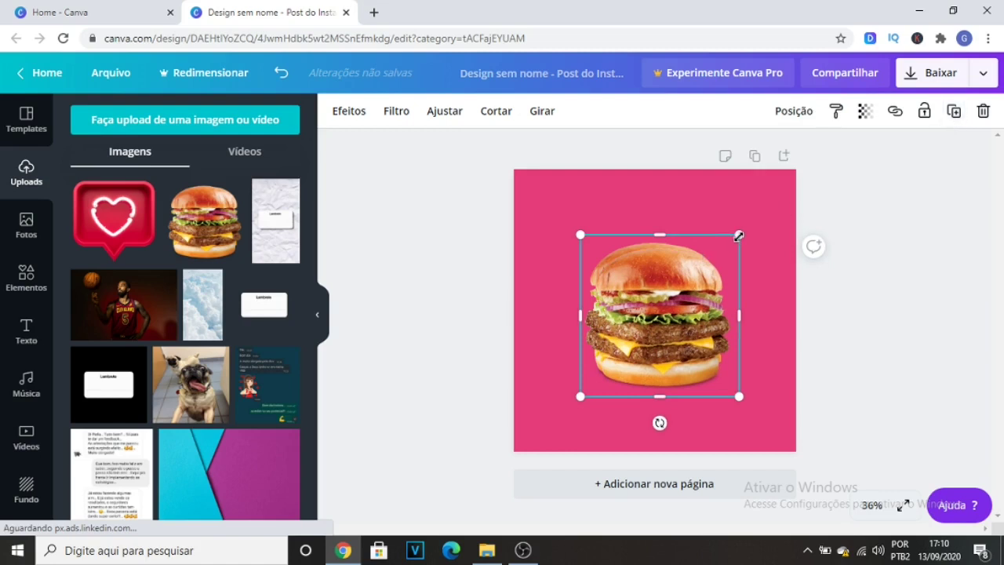
pyautogui.moveTo(734, 244); pyautogui.dragTo(726, 248)
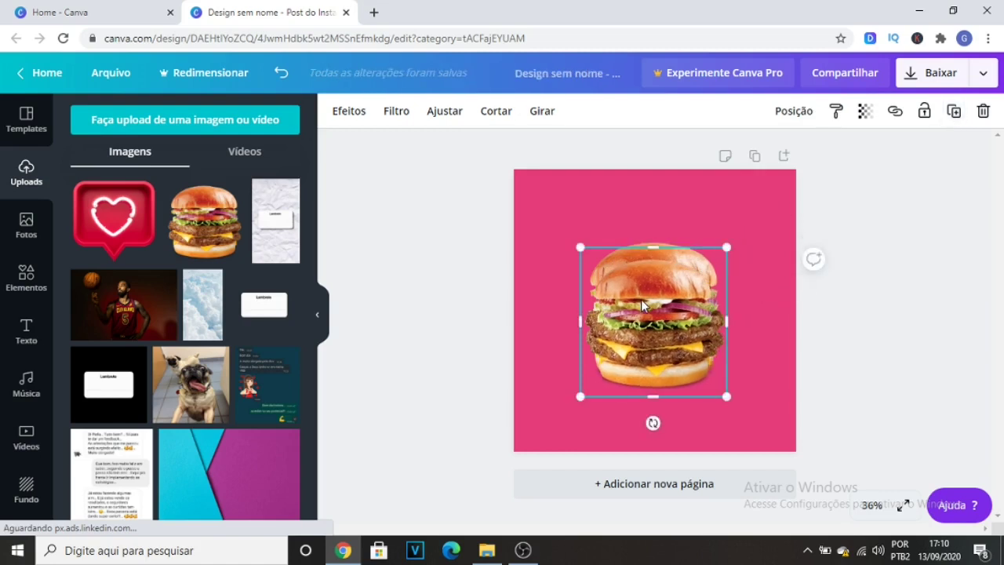
pyautogui.moveTo(643, 307); pyautogui.dragTo(582, 297)
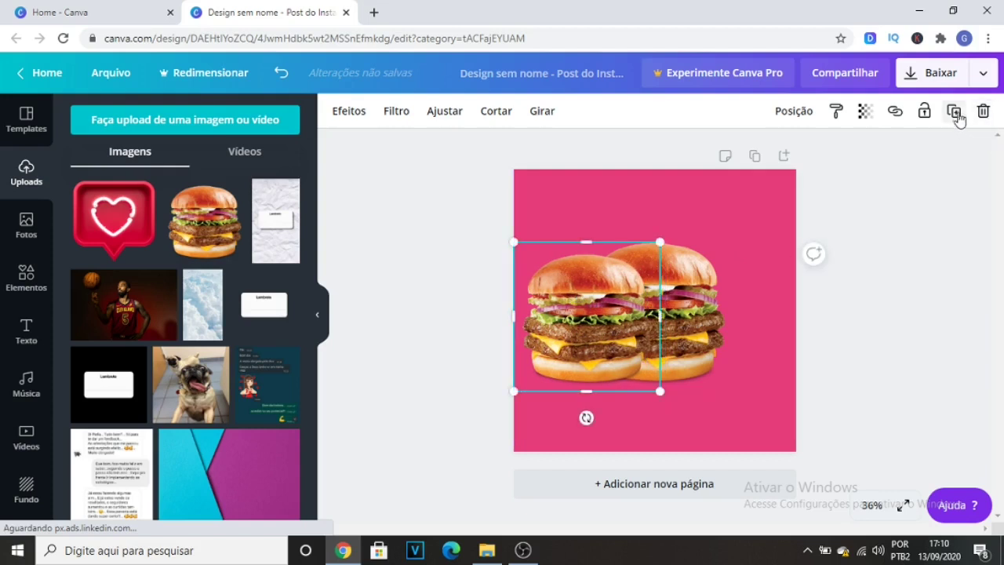
# Duplicate the smaller left burger and place the copy to the right of the central burger at the same height.
pyautogui.click(954, 111)
pyautogui.moveTo(590, 337); pyautogui.dragTo(722, 329)
pyautogui.click(855, 278)
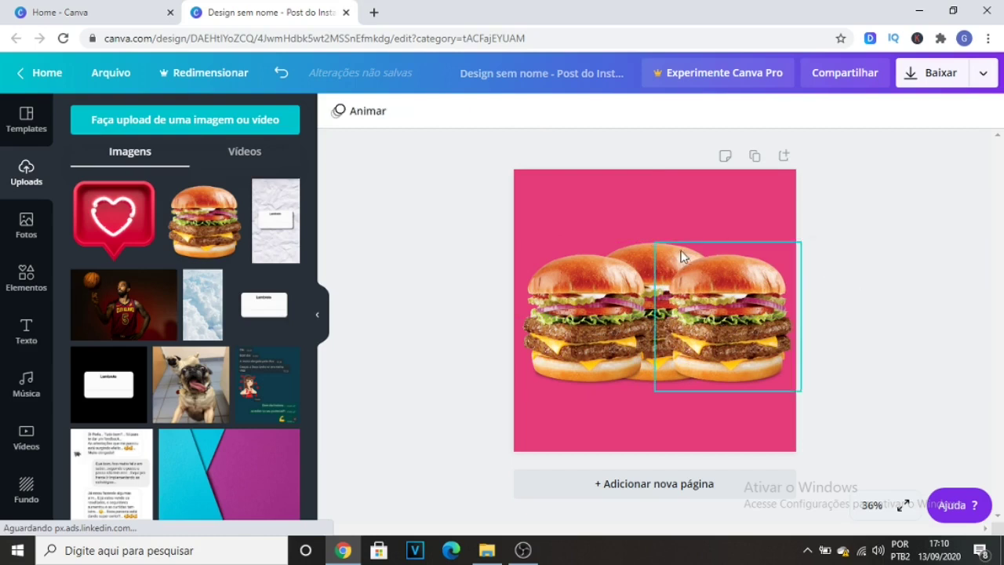
# Bring the larger central burger in front of the two side burgers.
pyautogui.click(640, 234)
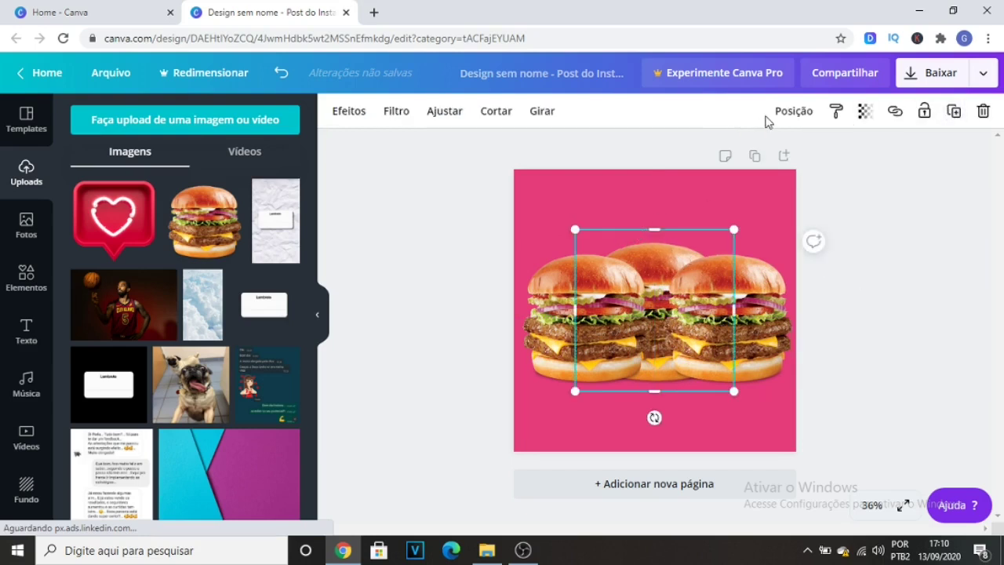
pyautogui.click(795, 111)
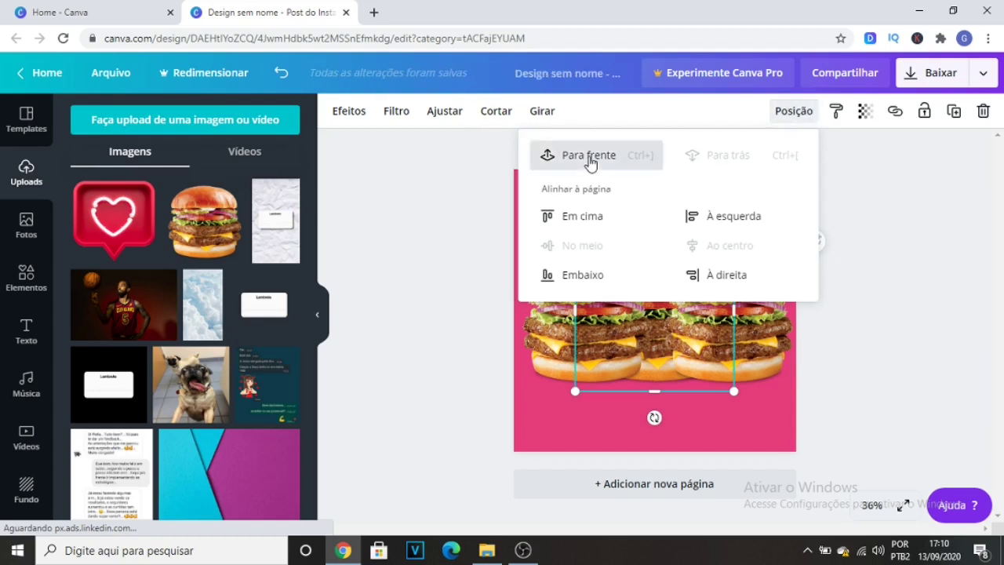
pyautogui.click(588, 157)
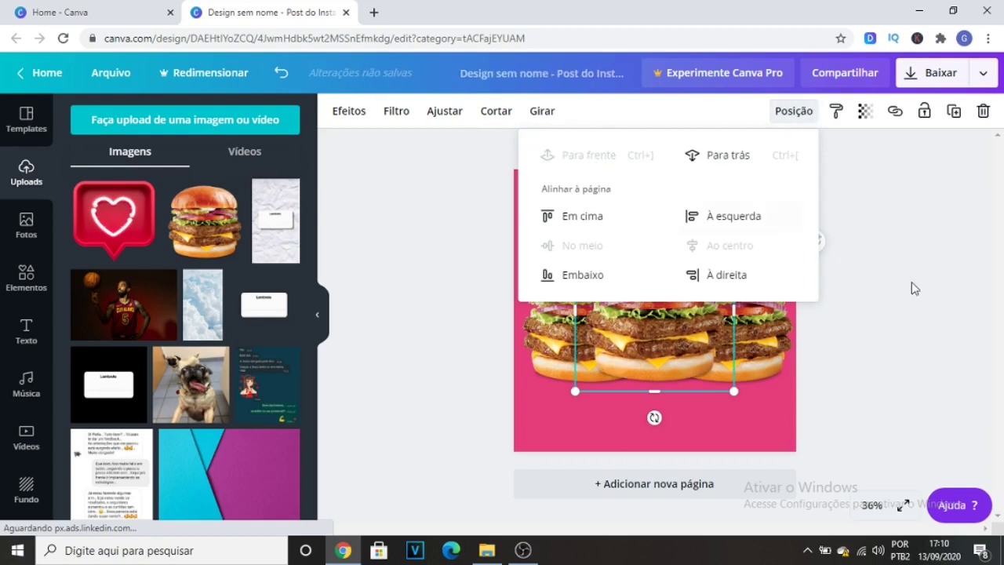
pyautogui.click(877, 271)
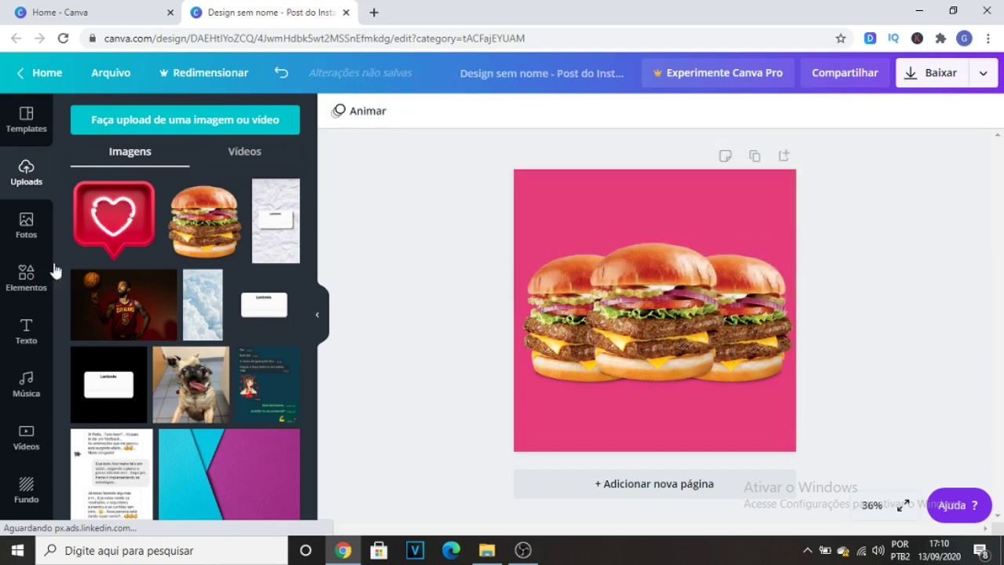
# Add a title text reading "X-BURGUER" to the page.
pyautogui.click(26, 329)
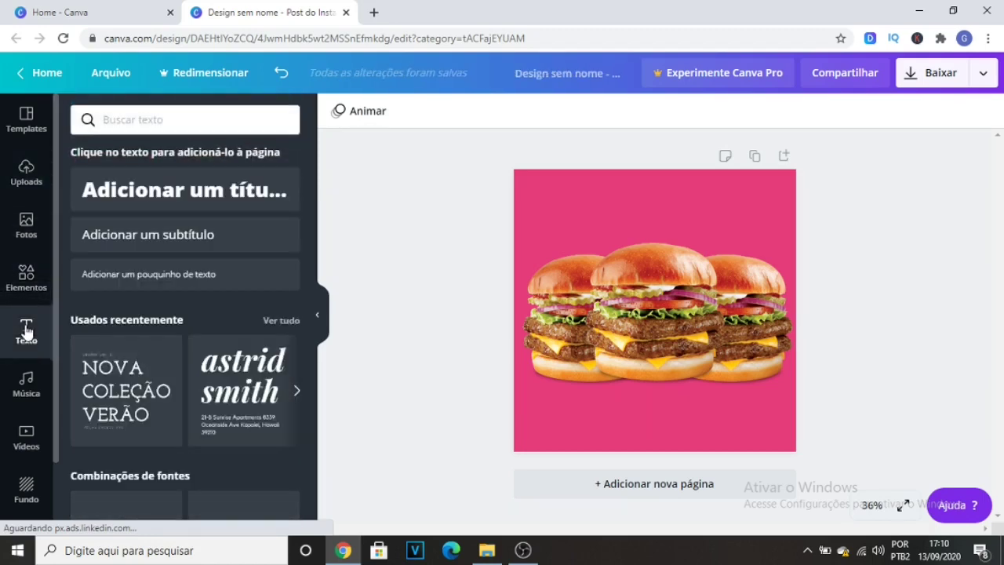
pyautogui.click(218, 198)
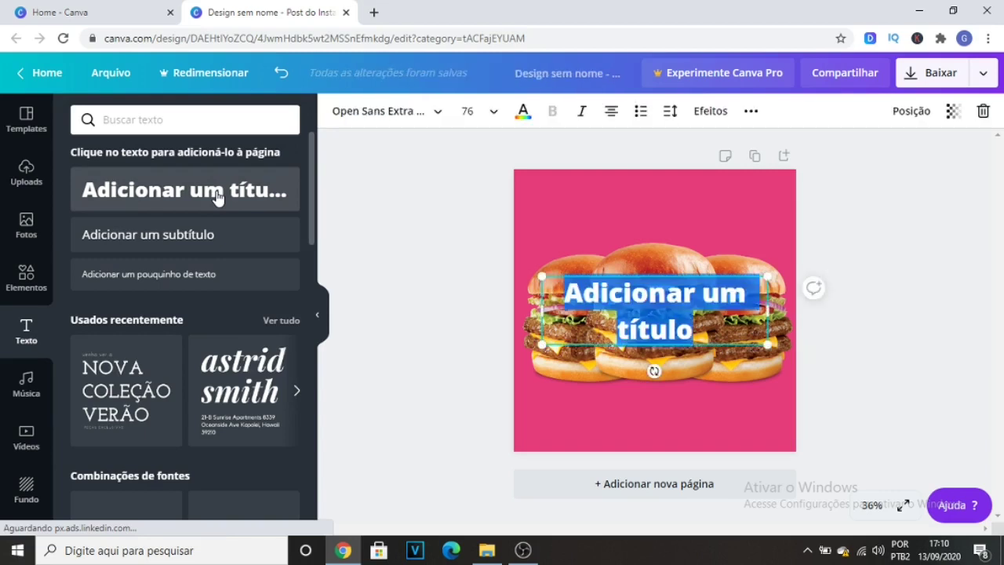
pyautogui.write('X-')
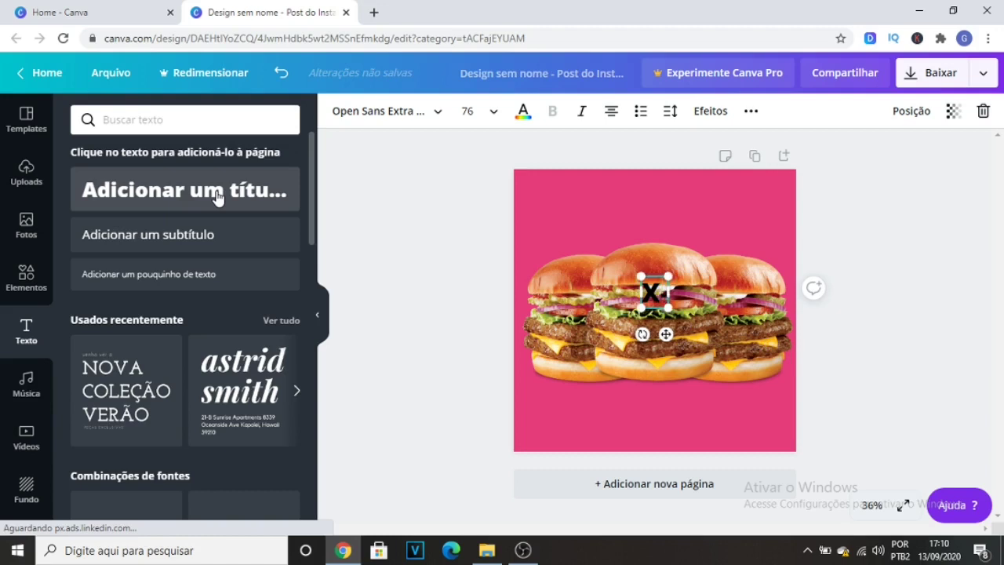
pyautogui.write('BUR')
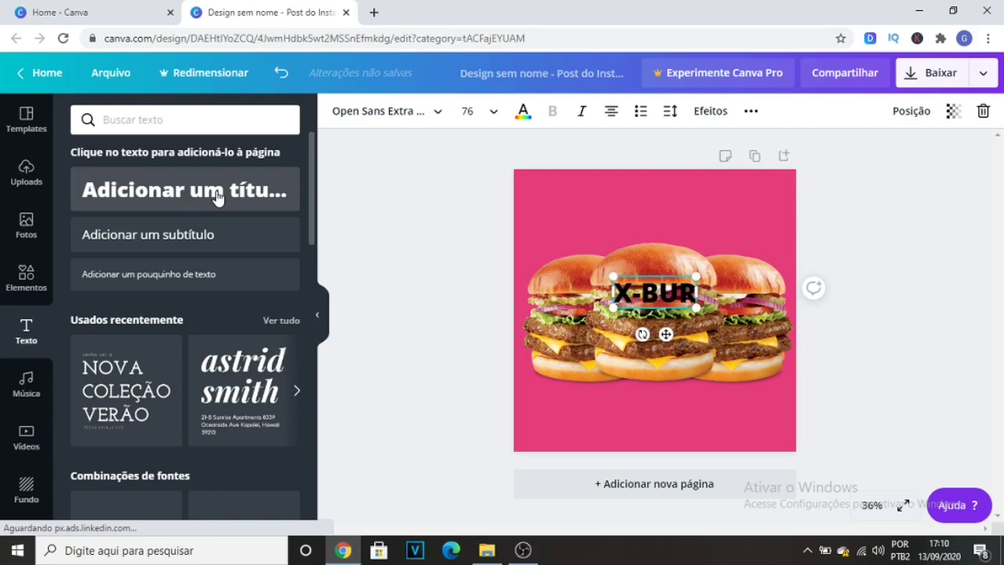
pyautogui.write('GUER')
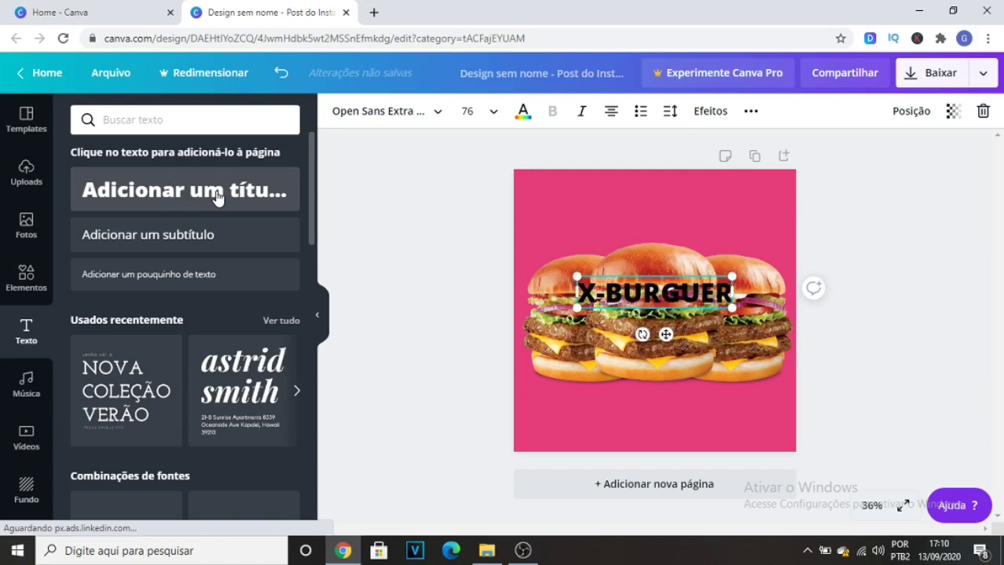
# Set the X-BURGUER title in the Gagalin font and colour it white.
pyautogui.click(373, 124)
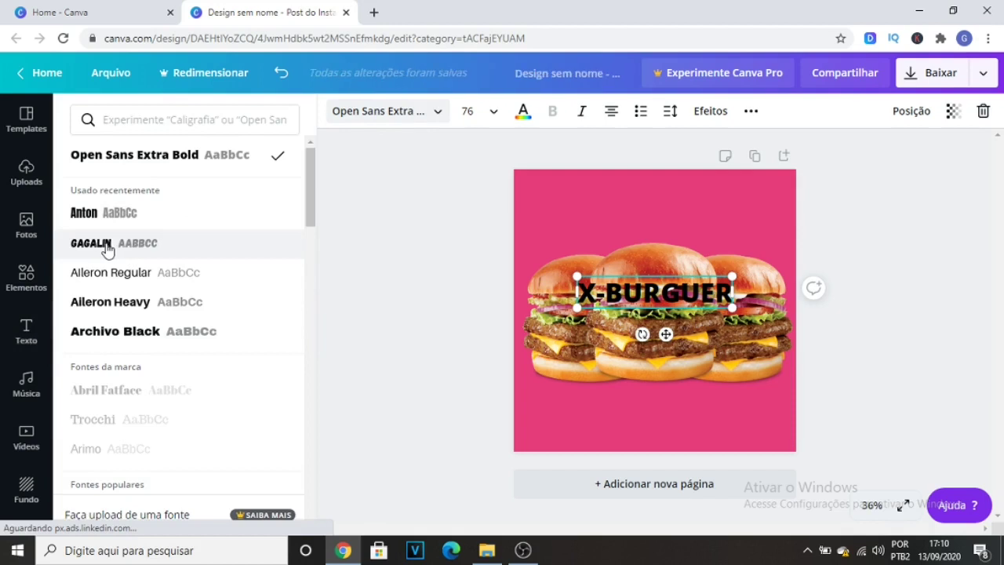
pyautogui.click(107, 249)
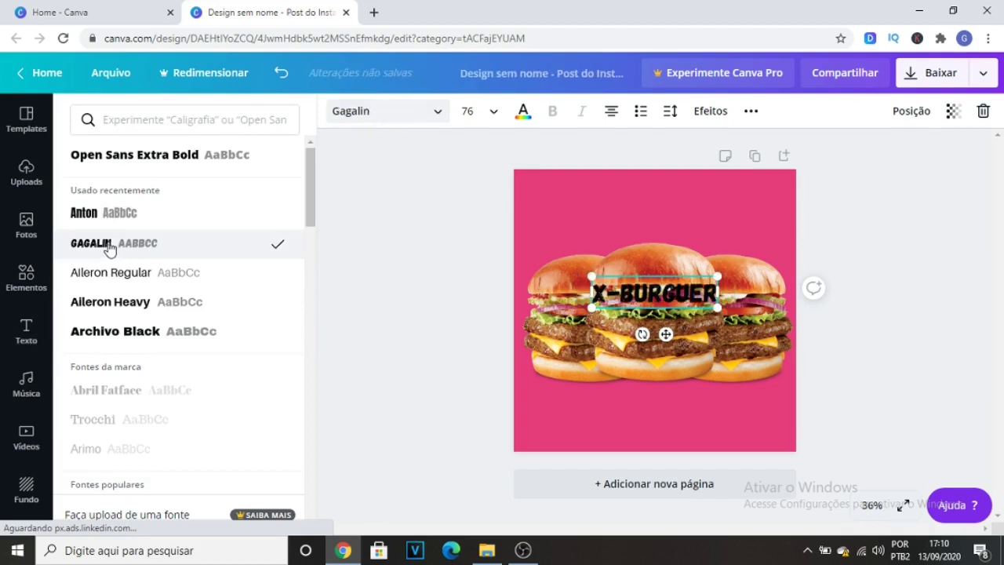
pyautogui.click(523, 113)
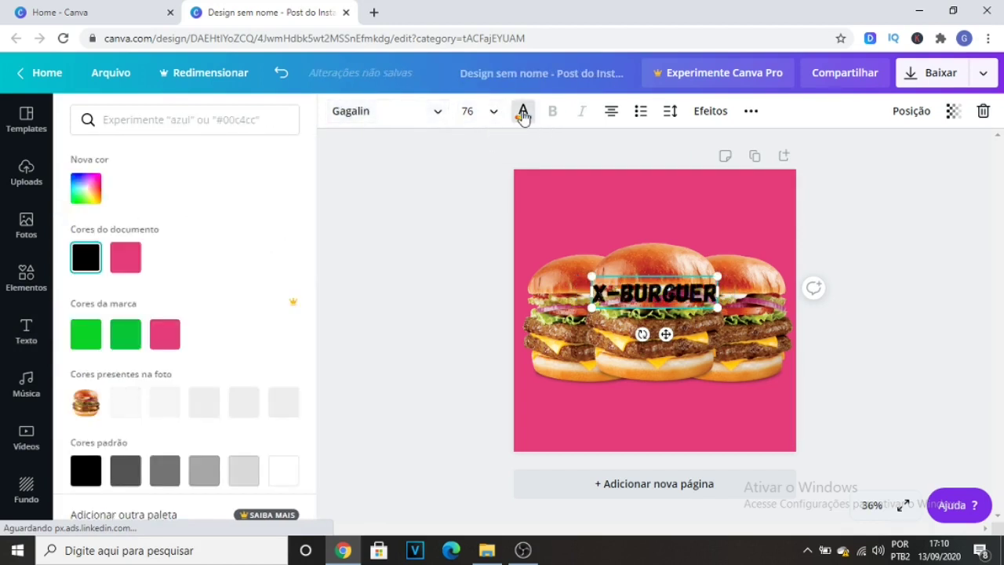
pyautogui.click(283, 471)
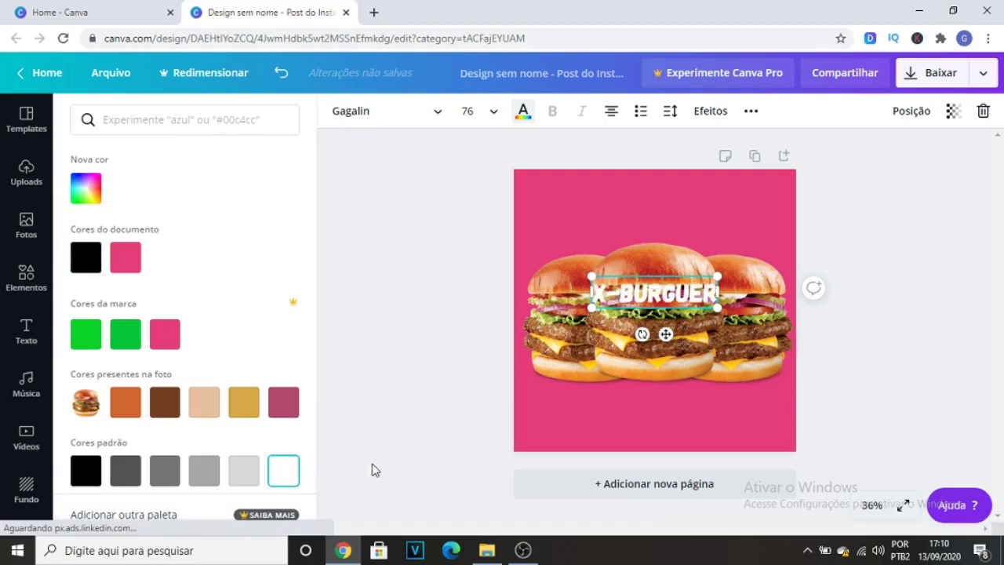
# Move the X-BURGUER title below the burgers and centre it horizontally on the page.
pyautogui.doubleClick(660, 292)
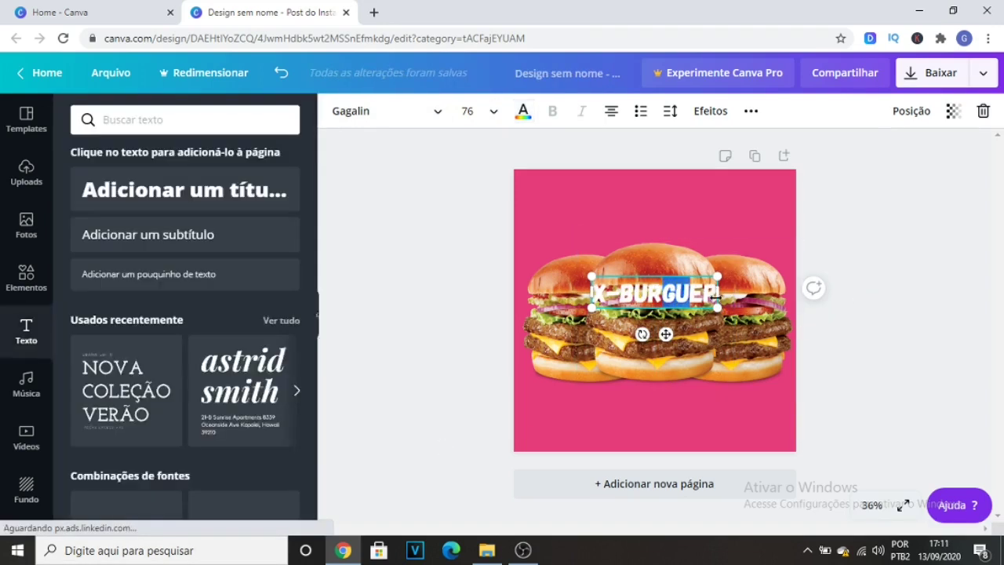
pyautogui.moveTo(665, 334); pyautogui.dragTo(672, 444)
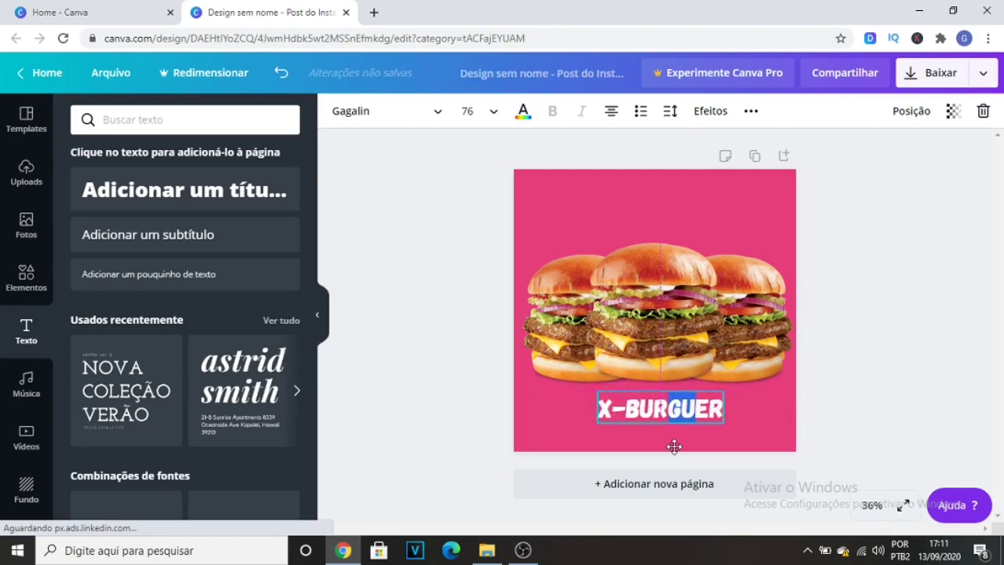
pyautogui.click(845, 416)
pyautogui.moveTo(656, 418); pyautogui.dragTo(648, 417)
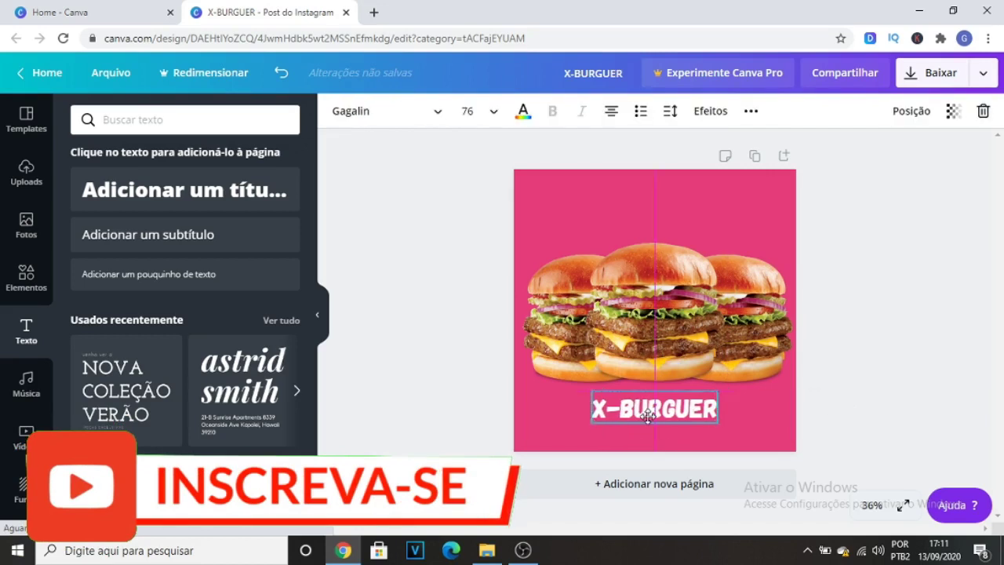
pyautogui.click(881, 380)
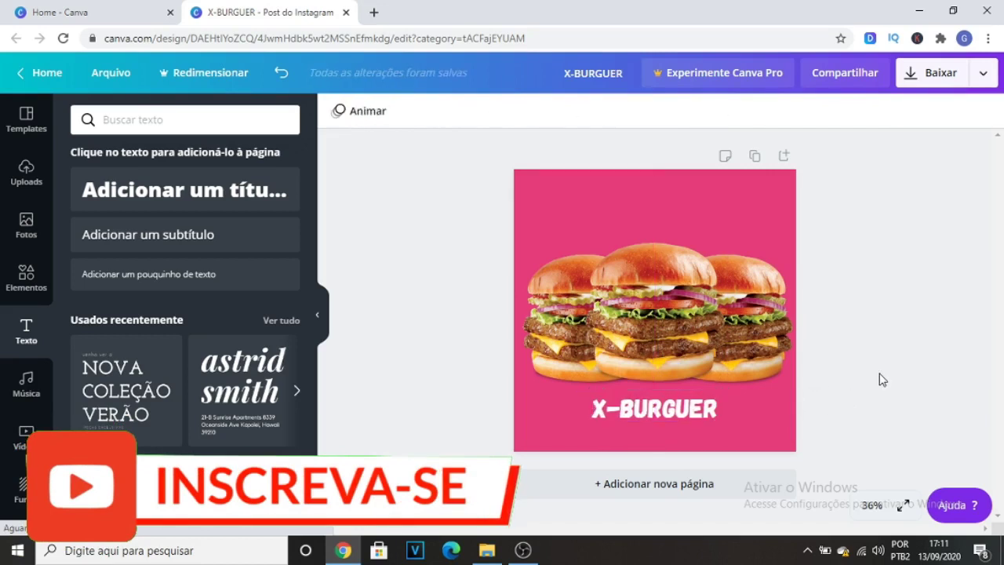
# Add a subtitle text reading "DO TAMANHO DA SUA FOME!" to the page.
pyautogui.click(166, 246)
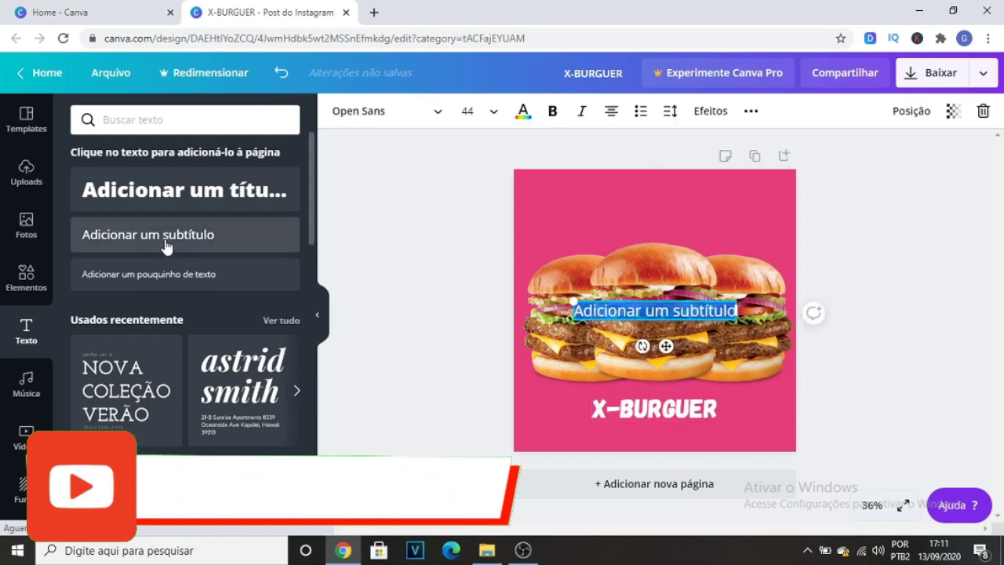
pyautogui.write('De  TAMANHO')
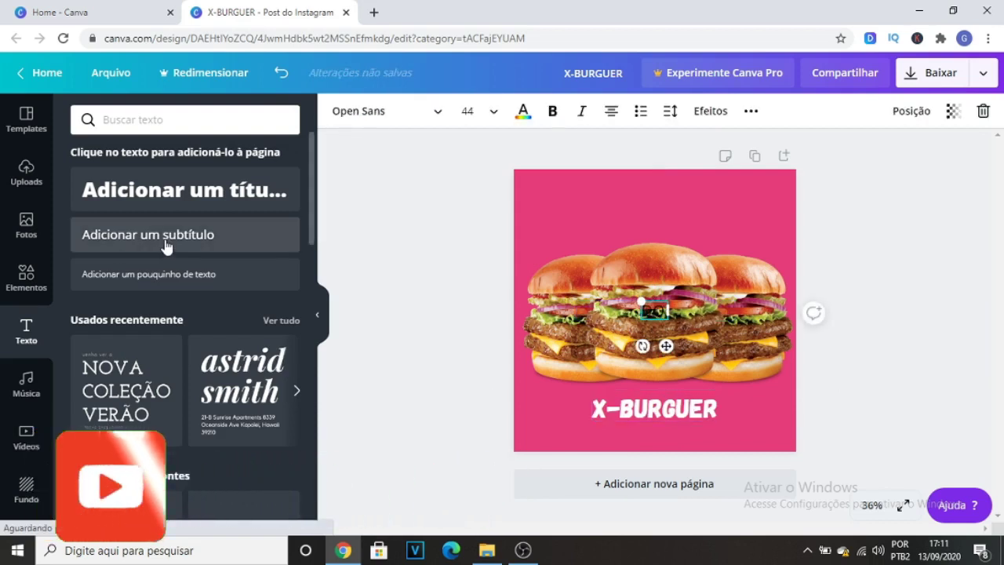
pyautogui.write(' DA SUA')
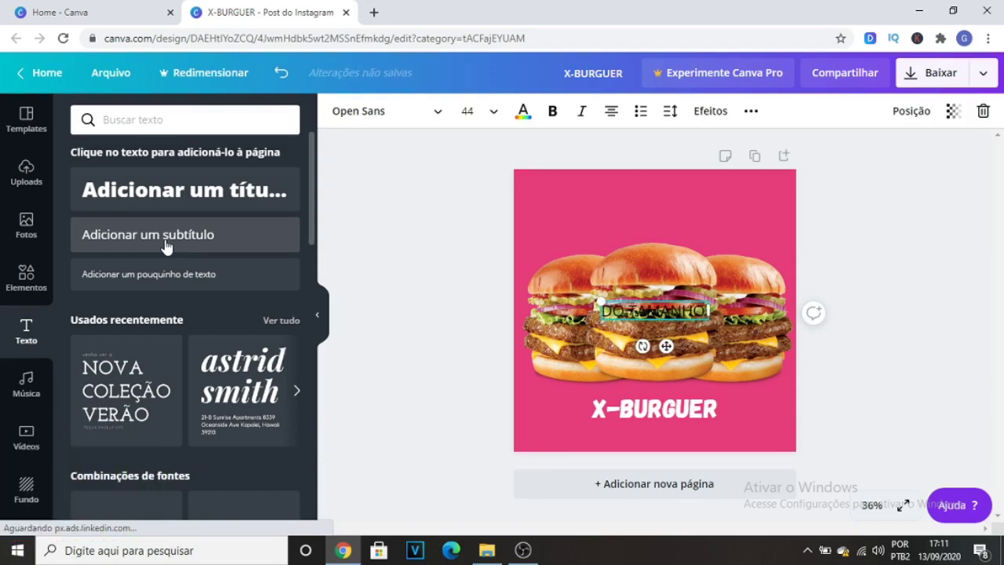
pyautogui.write(' FOME')
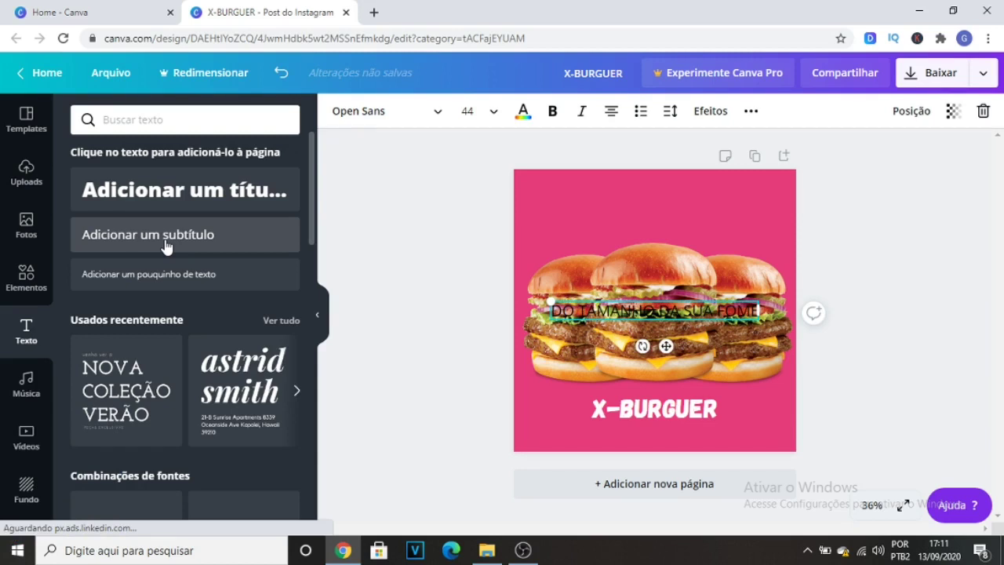
pyautogui.write('!')
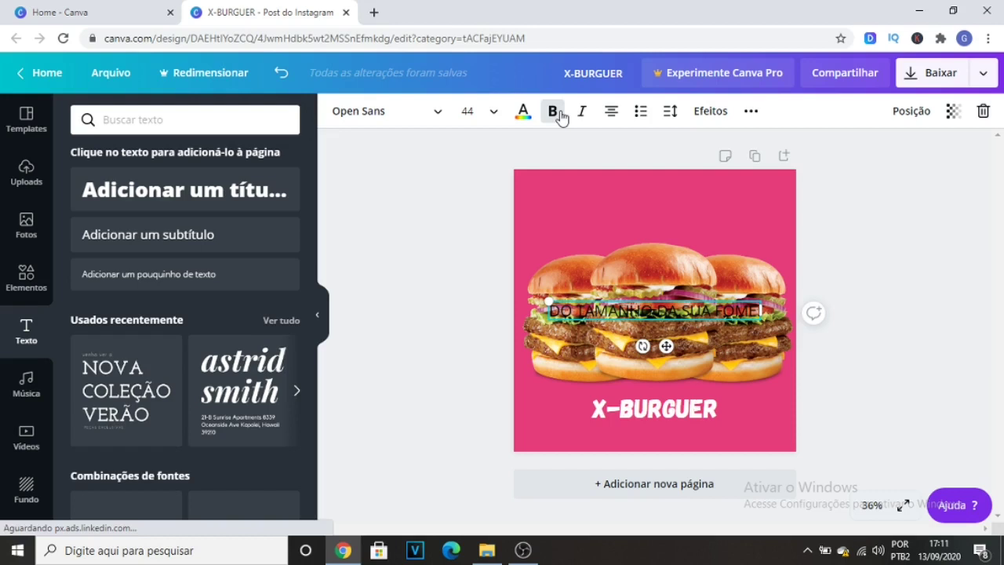
# Colour the subtitle white and move it directly beneath the X-BURGUER title.
pyautogui.click(523, 112)
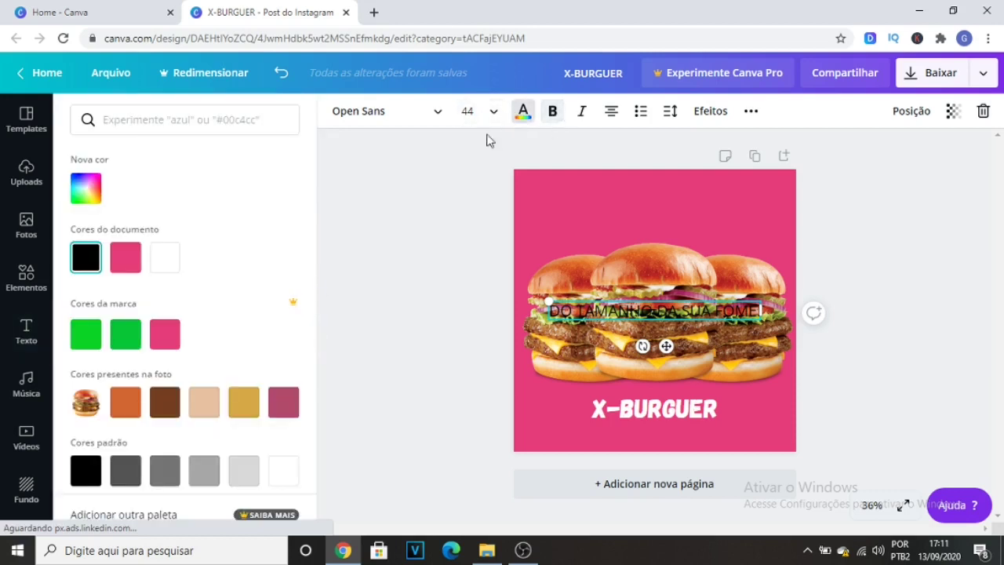
pyautogui.click(283, 470)
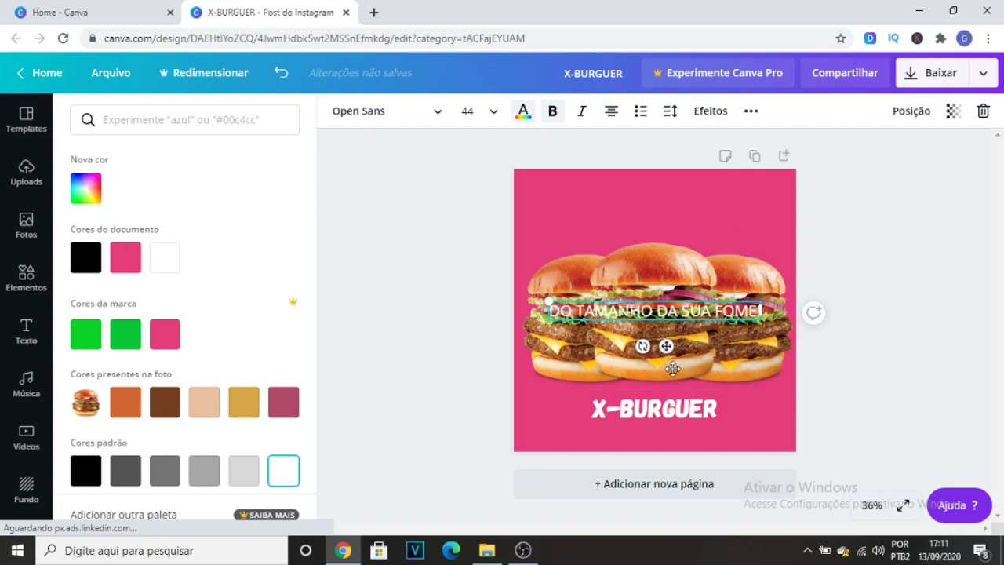
pyautogui.moveTo(666, 346); pyautogui.dragTo(673, 474)
# Set the subtitle's font size to 24.
pyautogui.click(488, 115)
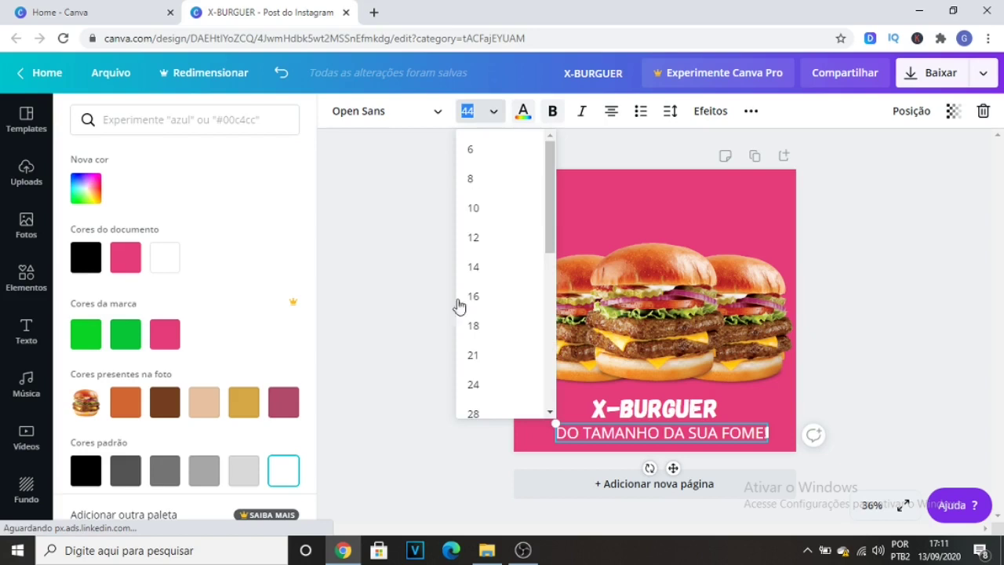
pyautogui.click(496, 395)
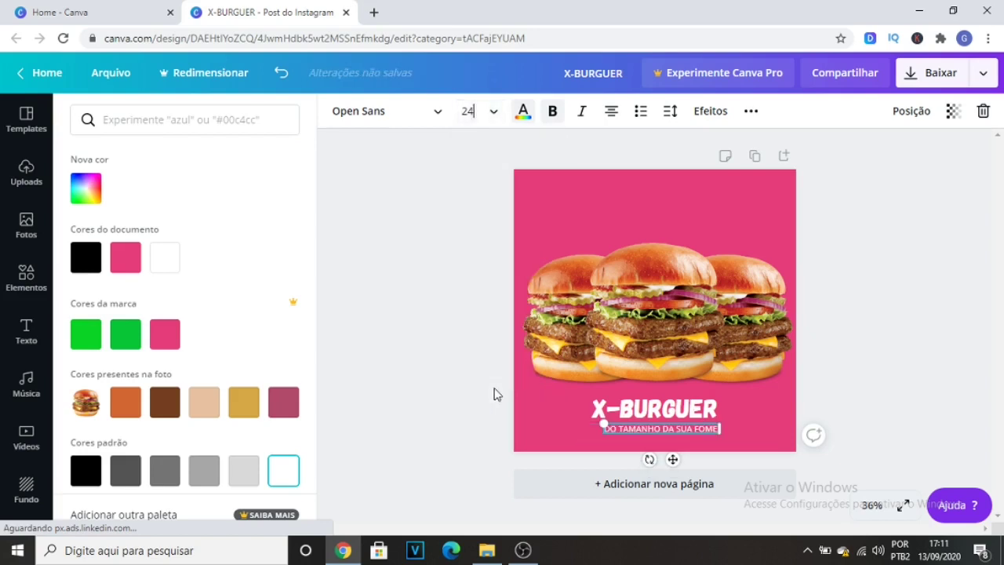
# Set the subtitle's font size to 28 and shift it slightly so it lines up beneath the X-BURGUER title.
pyautogui.click(490, 118)
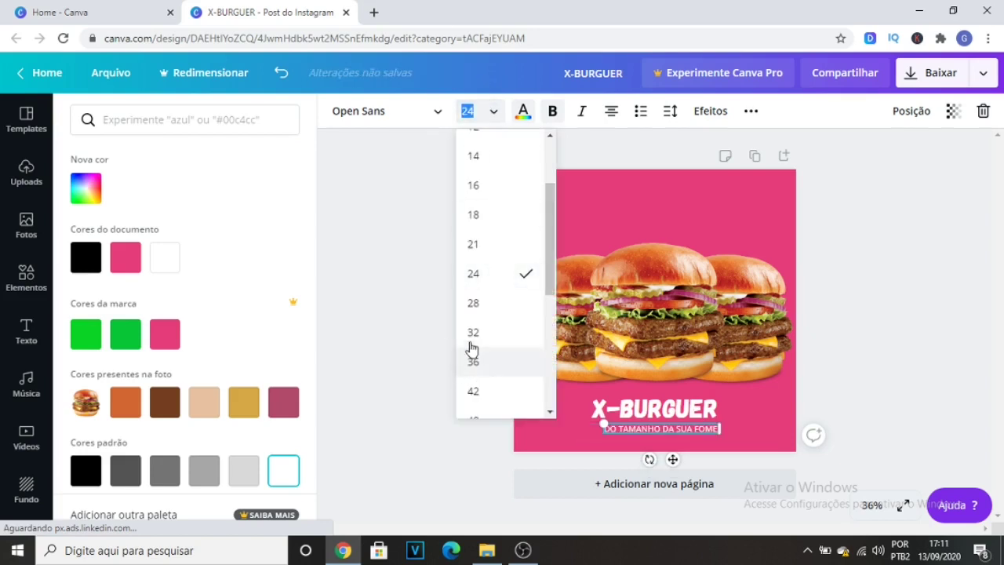
pyautogui.click(475, 305)
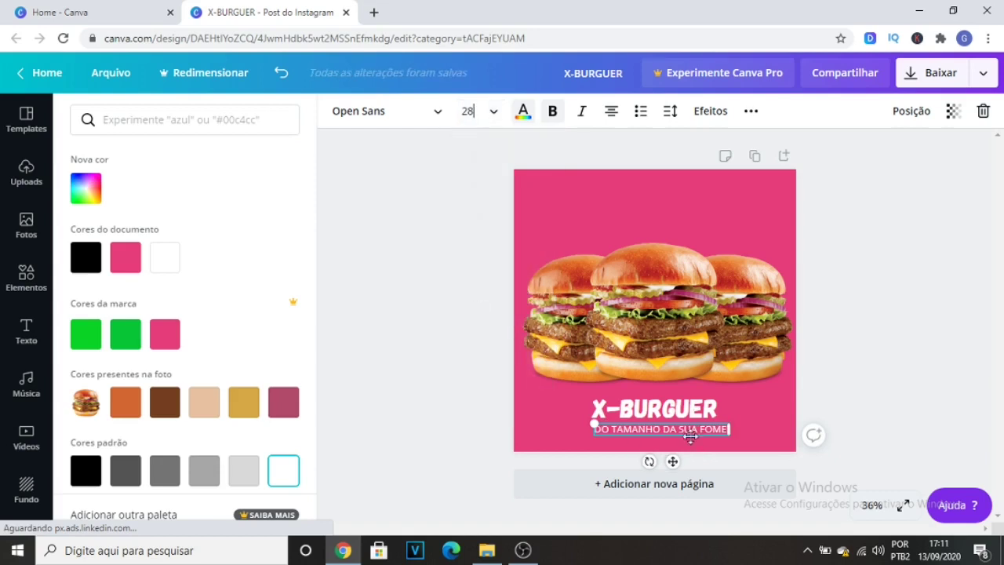
pyautogui.click(890, 401)
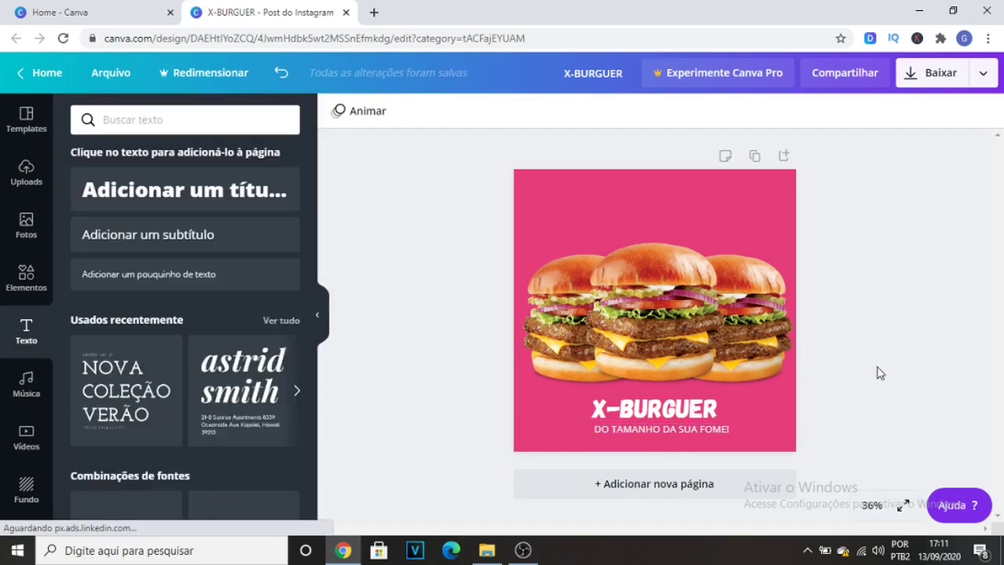
pyautogui.moveTo(699, 432)
pyautogui.mouseDown()
pyautogui.moveTo(682, 434)
pyautogui.moveTo(694, 434)
pyautogui.mouseUp()
# Set the X-BURGUER title's font size to 80.
pyautogui.keyDown('shift'); pyautogui.click(709, 410); pyautogui.keyUp('shift')
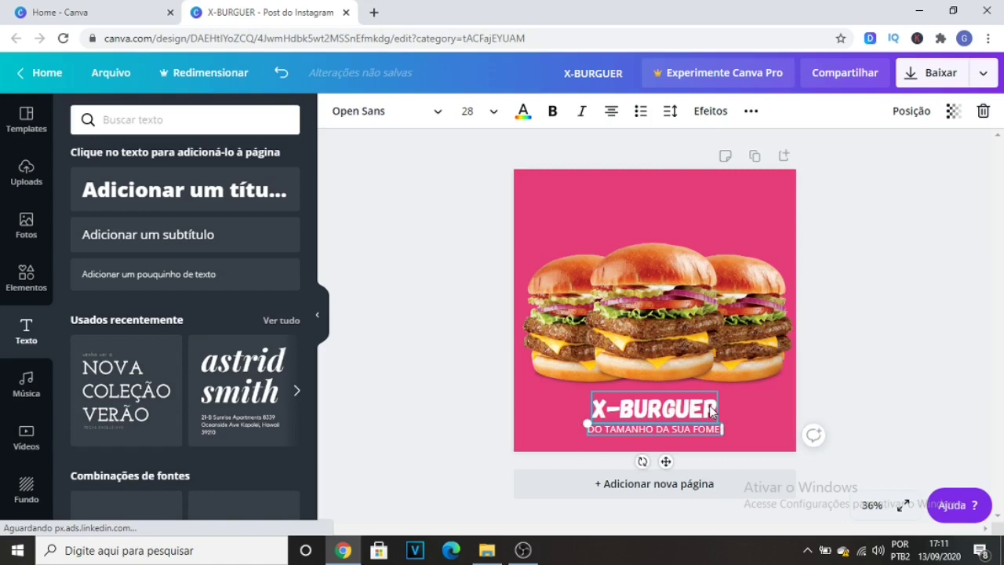
pyautogui.click(710, 410)
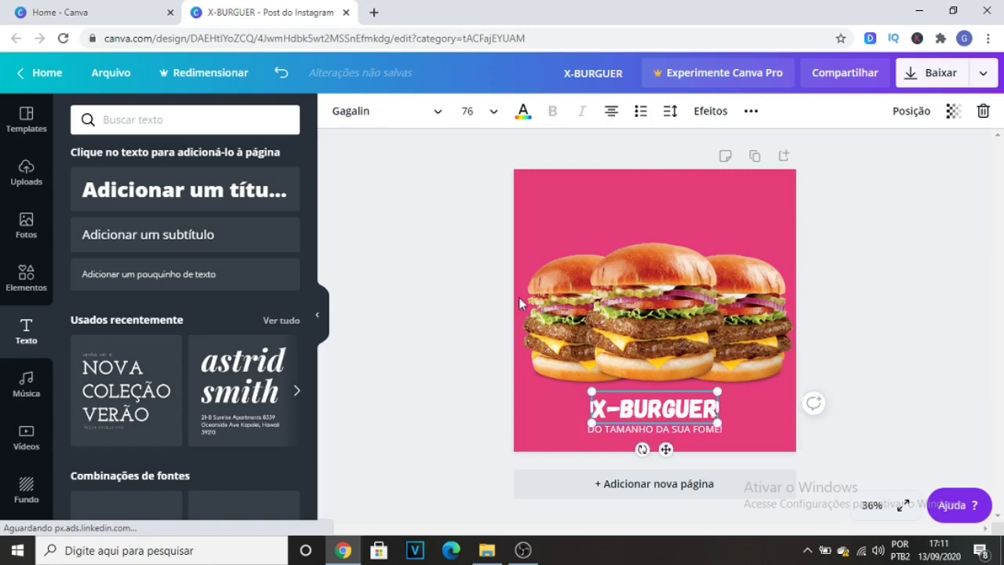
pyautogui.click(483, 113)
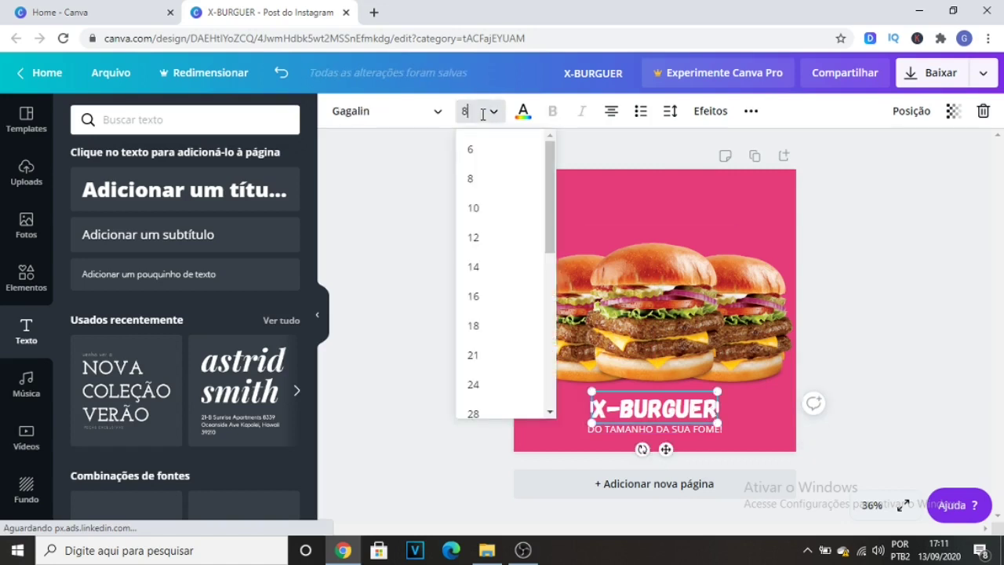
pyautogui.press('Return')
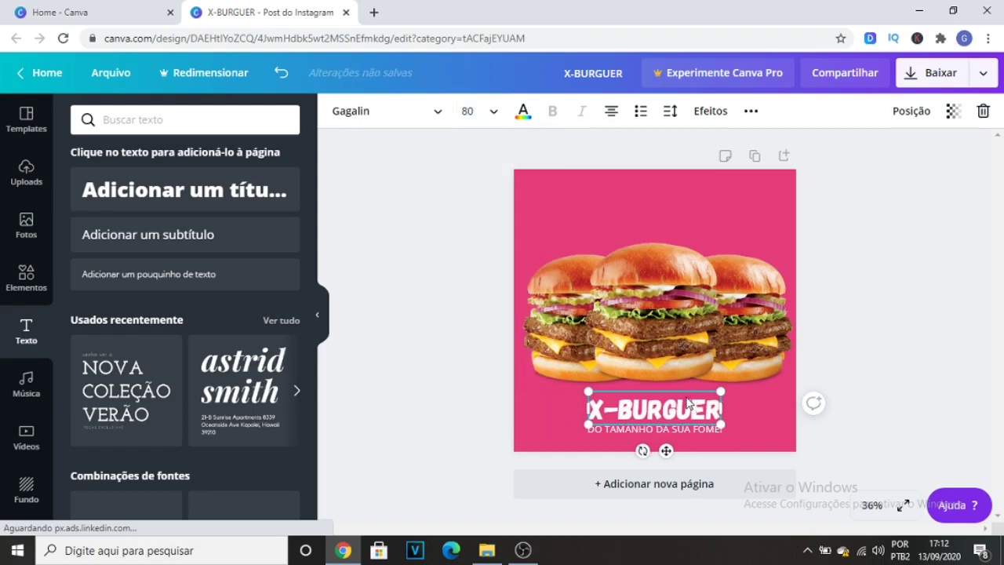
# Reposition the X-BURGUER title between the burgers and the subtitle, leaving a small gap above the subtitle.
pyautogui.moveTo(687, 402); pyautogui.dragTo(687, 393)
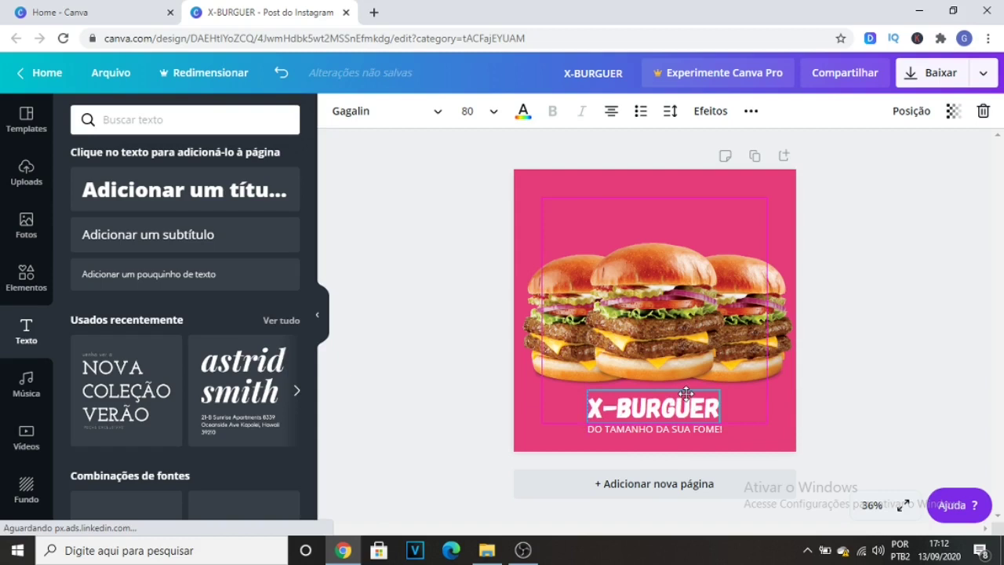
pyautogui.moveTo(686, 393); pyautogui.dragTo(686, 388)
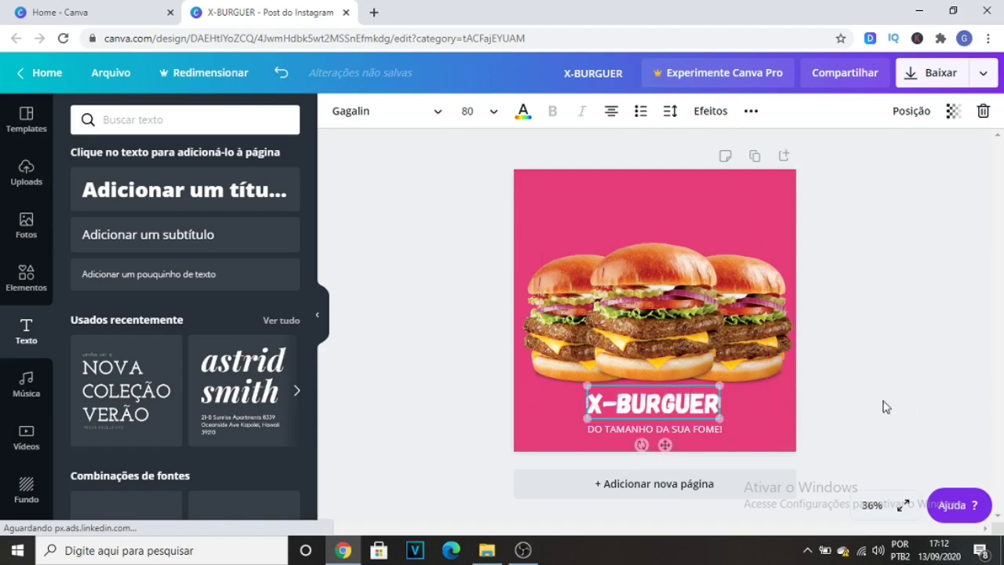
pyautogui.click(868, 405)
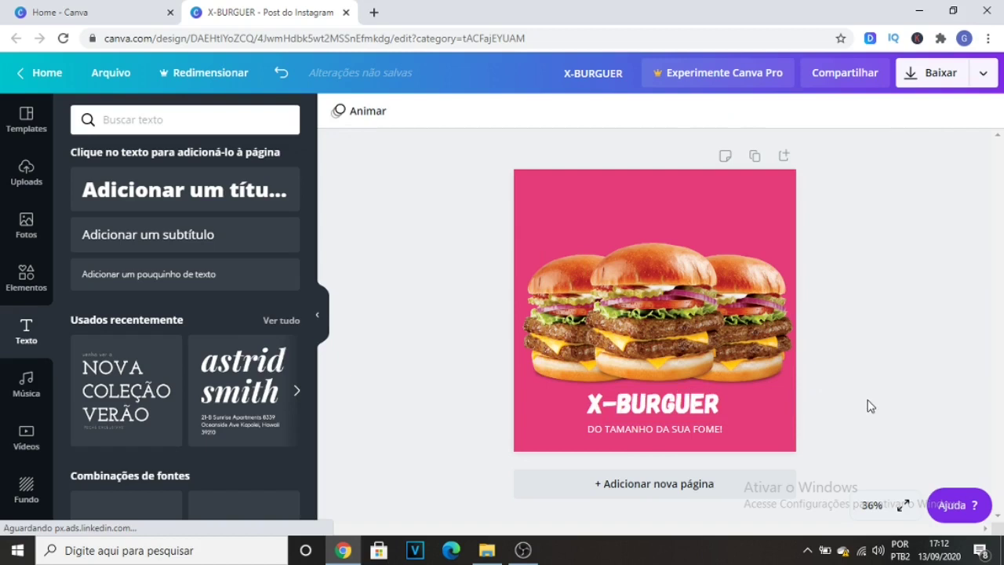
pyautogui.click(693, 412)
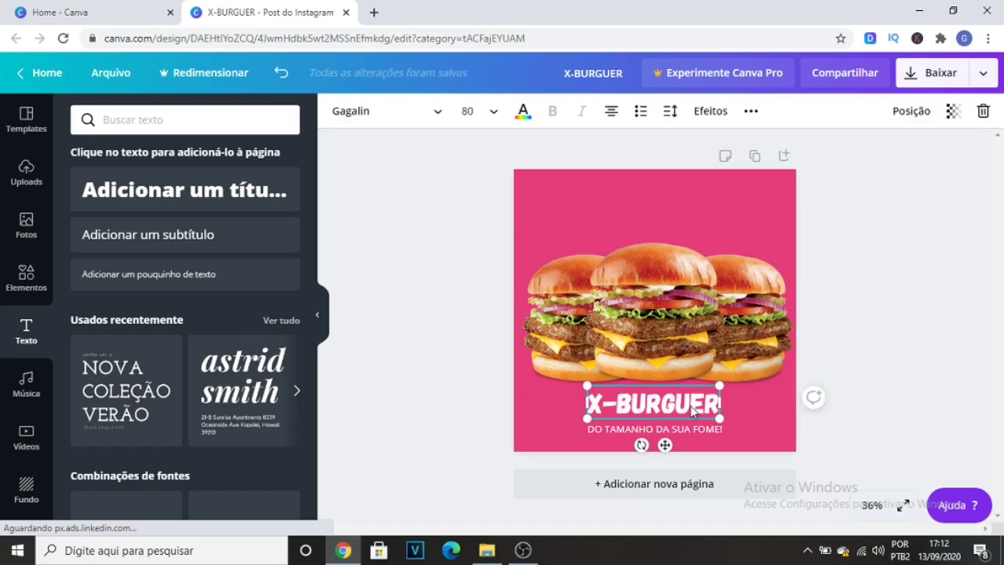
pyautogui.moveTo(692, 410); pyautogui.dragTo(692, 412)
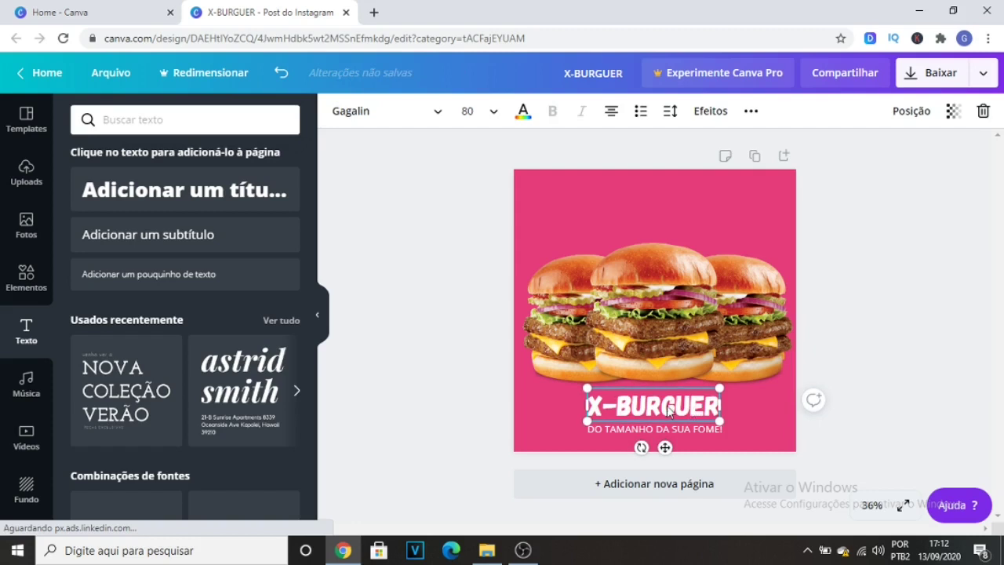
pyautogui.moveTo(668, 412); pyautogui.dragTo(663, 406)
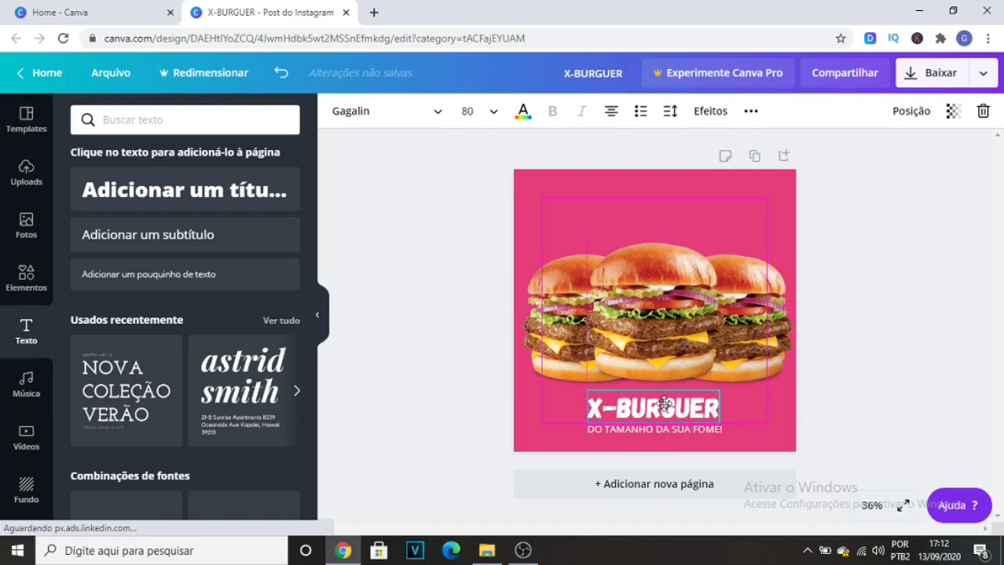
# Set the font size of the "DO TAMANHO DA SUA FOME!" subtitle to 25.
pyautogui.click(664, 429)
pyautogui.click(458, 111)
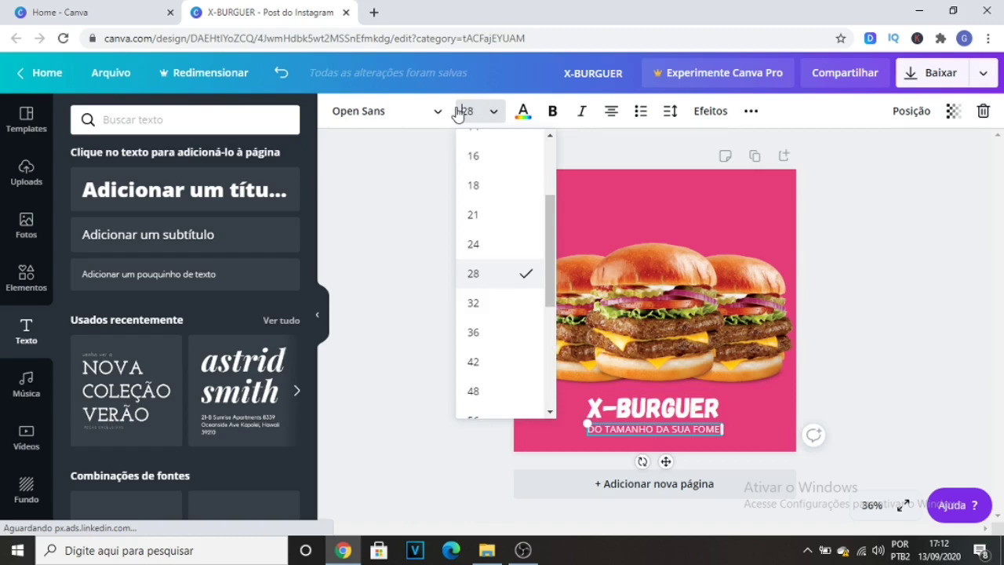
pyautogui.click(481, 111)
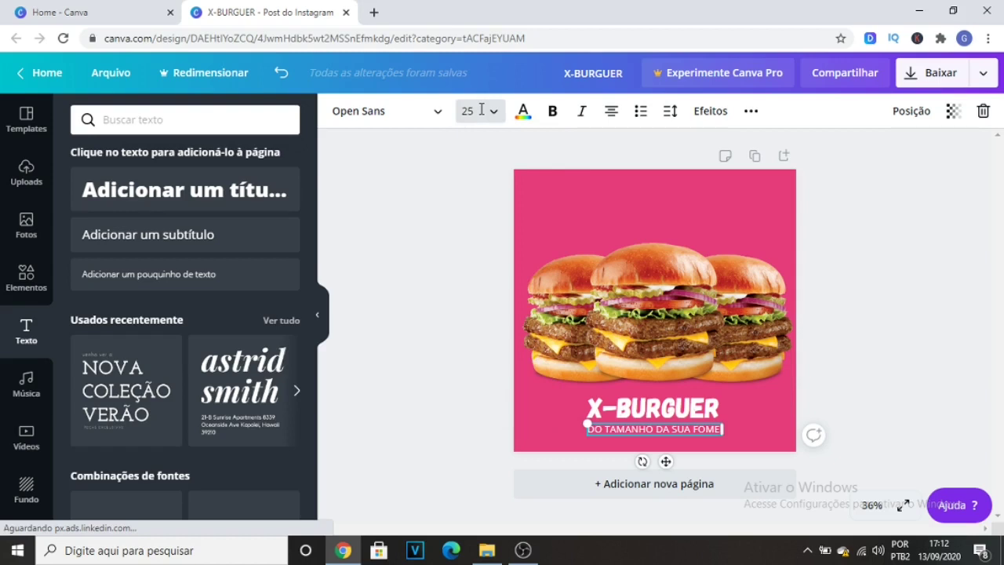
pyautogui.press('Return')
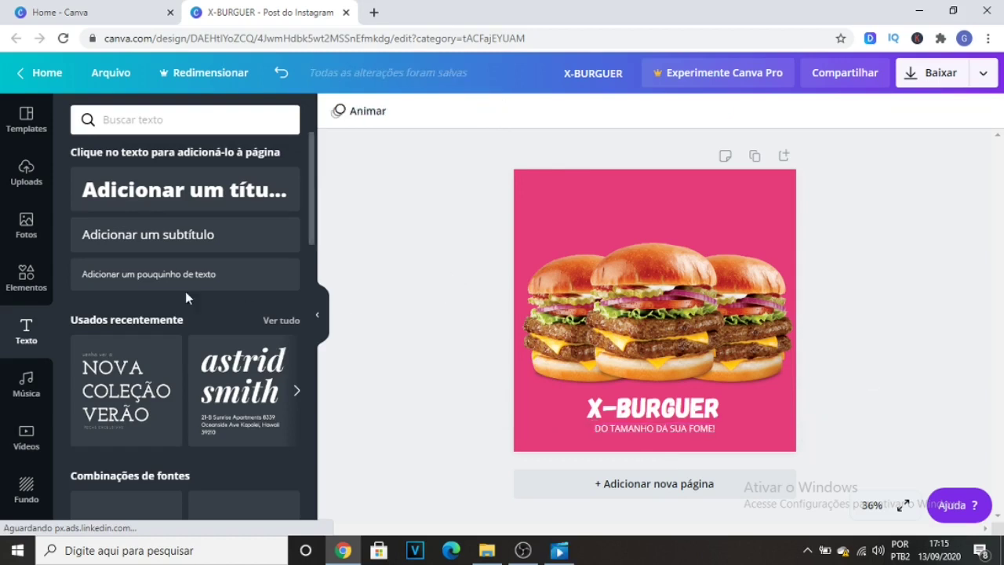
# Search the elements for "COMIDA" and add the free outline burger icon to the page.
pyautogui.click(35, 280)
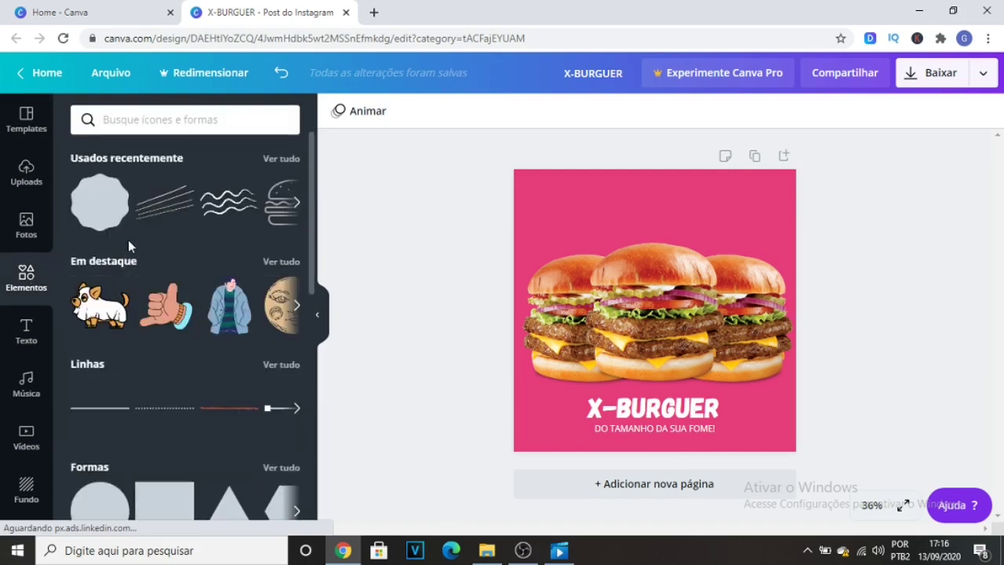
pyautogui.click(181, 122)
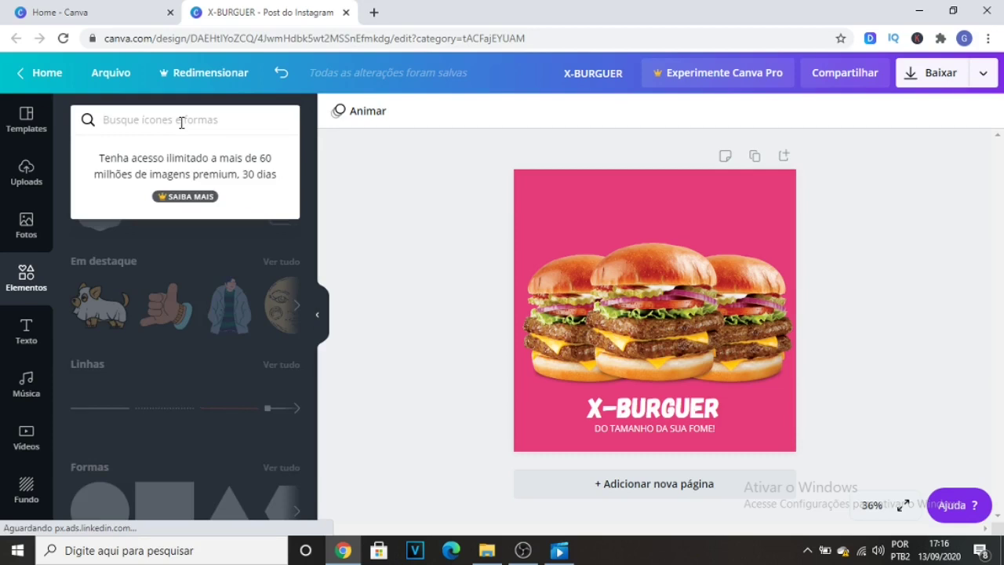
pyautogui.write('COMIDA')
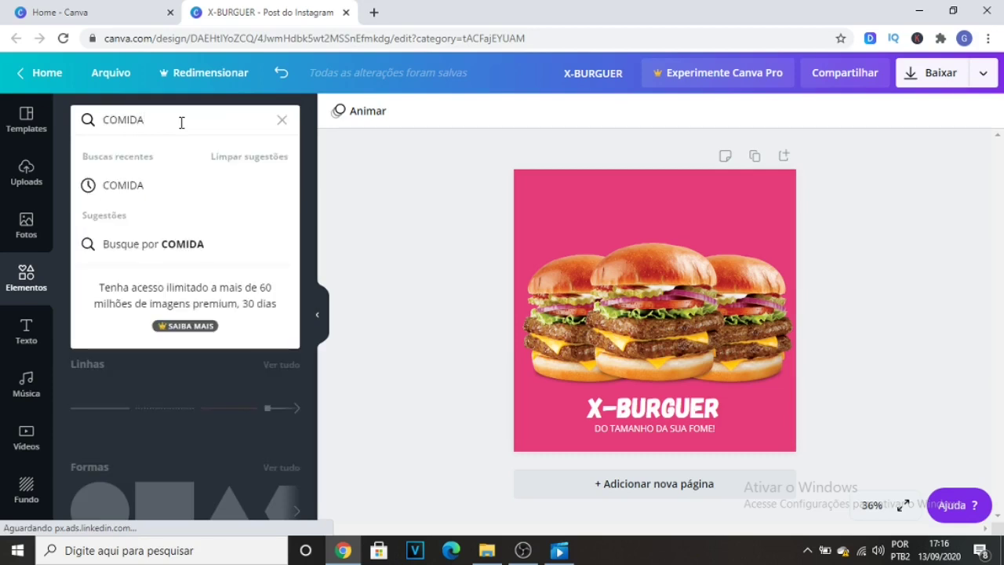
pyautogui.press('Return')
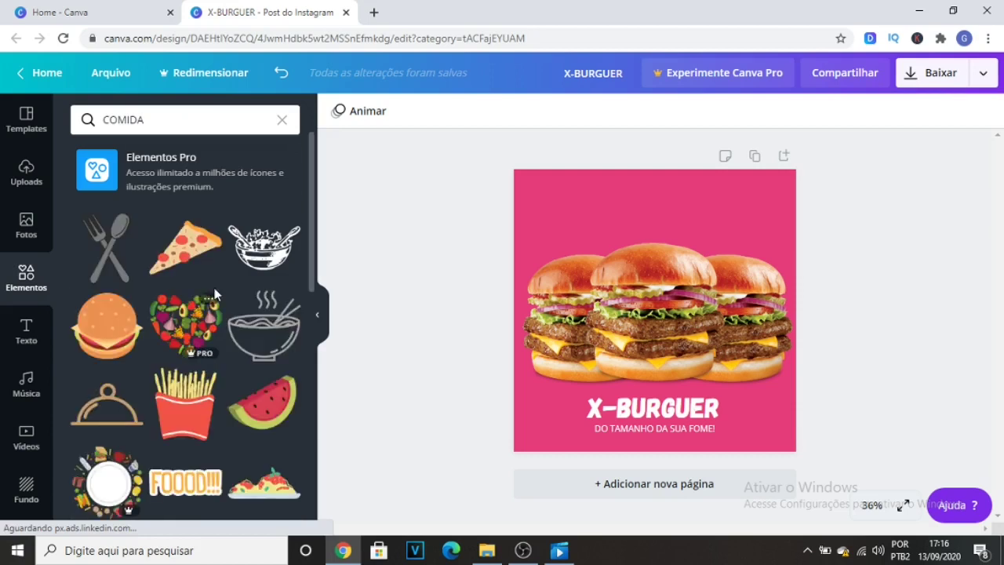
pyautogui.scroll(-3, 213, 284)
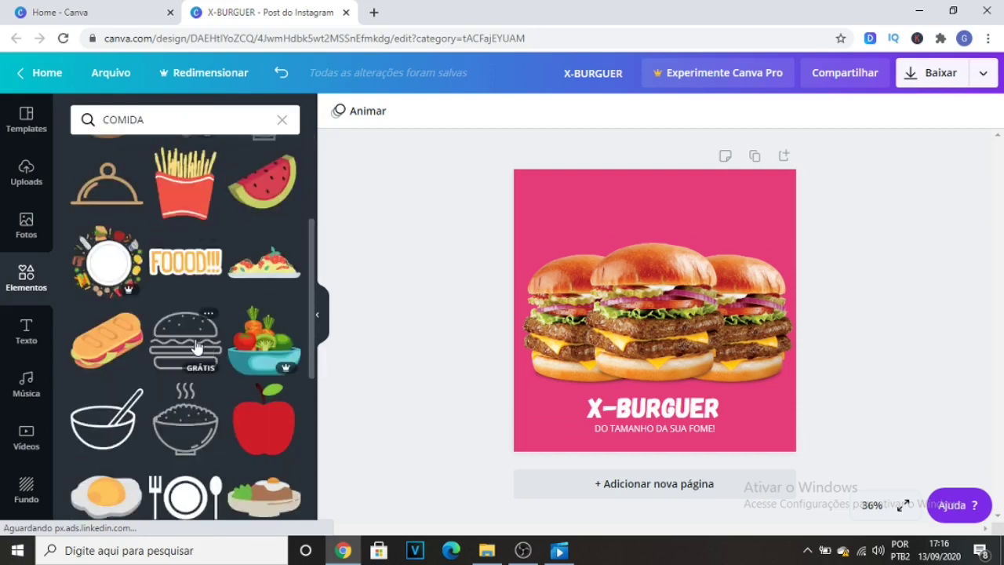
pyautogui.click(196, 347)
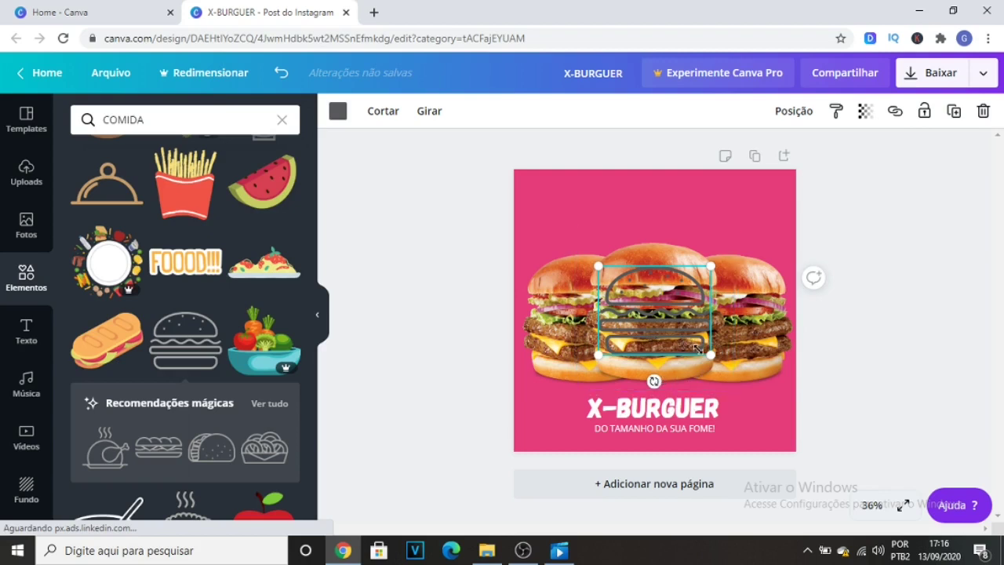
# Colour the burger icon white and shrink it to a small logo above the burgers, near the page's top edge.
pyautogui.moveTo(703, 352); pyautogui.dragTo(632, 212)
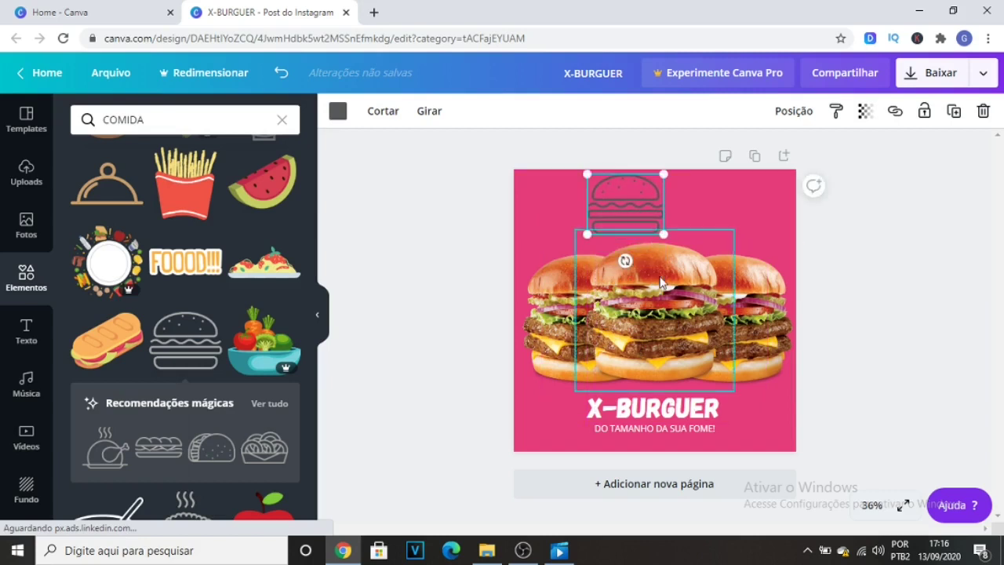
pyautogui.click(338, 113)
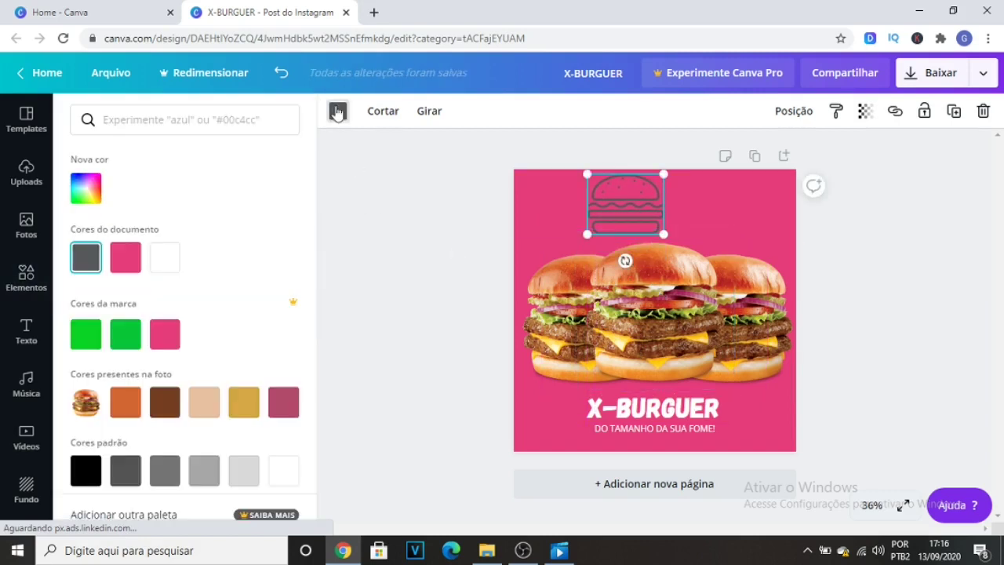
pyautogui.click(284, 470)
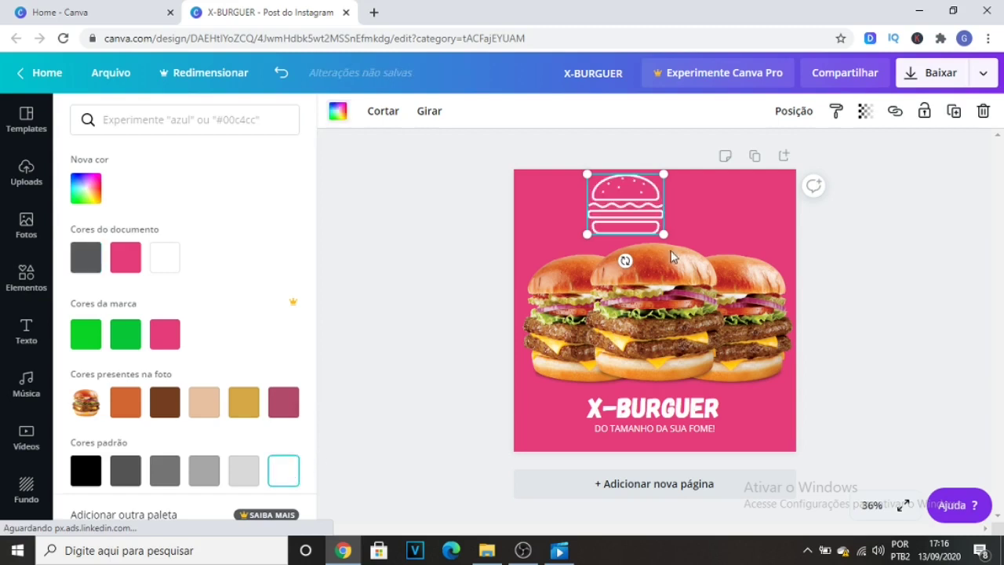
pyautogui.moveTo(648, 213); pyautogui.dragTo(633, 194)
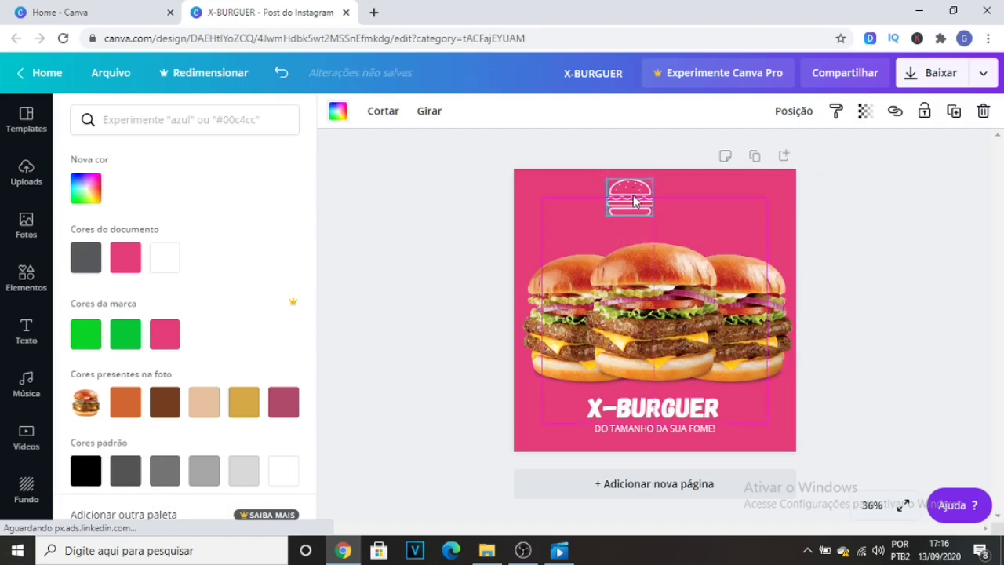
# Add a subtitle text reading "LOGO" to the page.
pyautogui.click(26, 335)
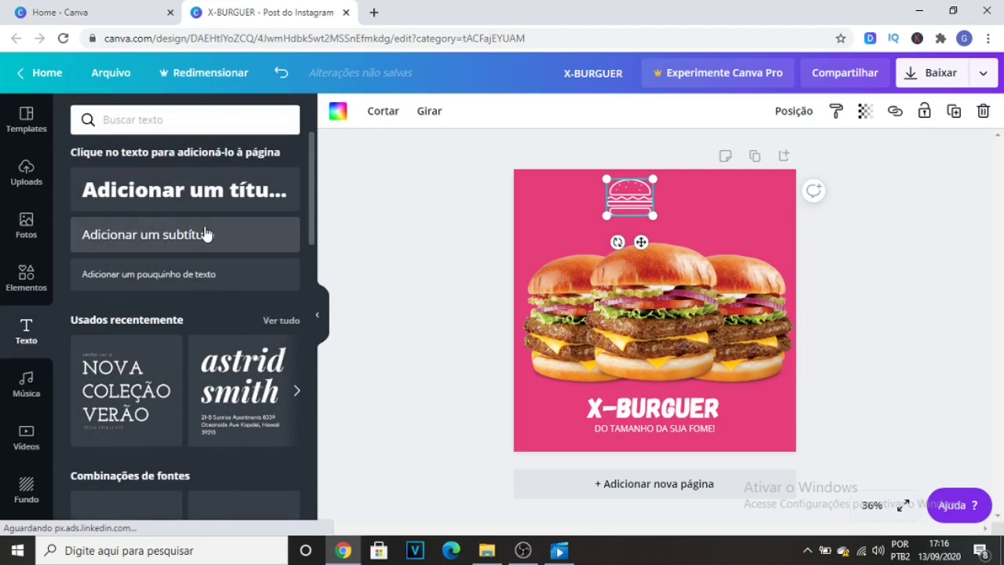
pyautogui.click(205, 233)
pyautogui.write('LOGO')
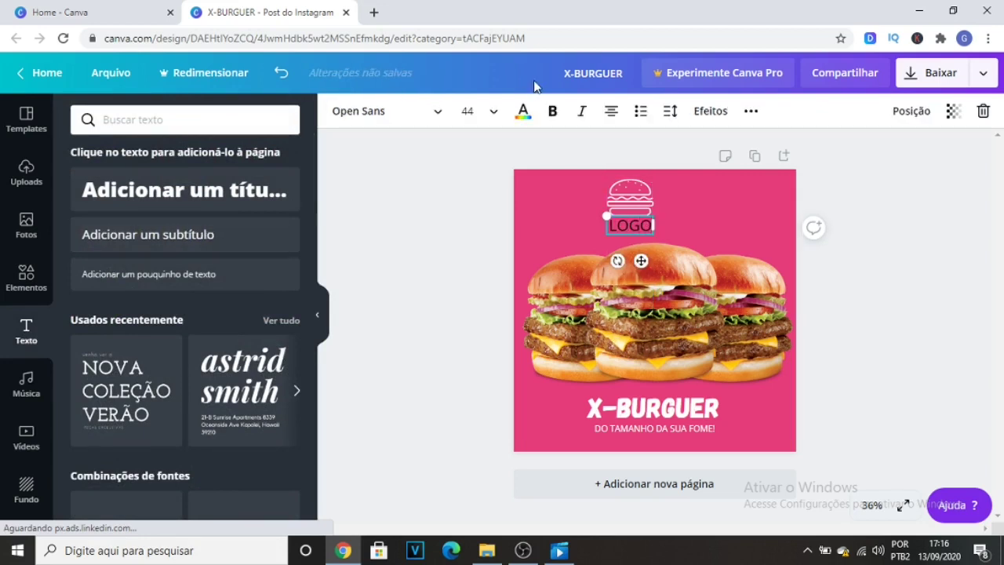
# Colour the LOGO text white and place it directly to the right of the burger icon.
pyautogui.click(523, 111)
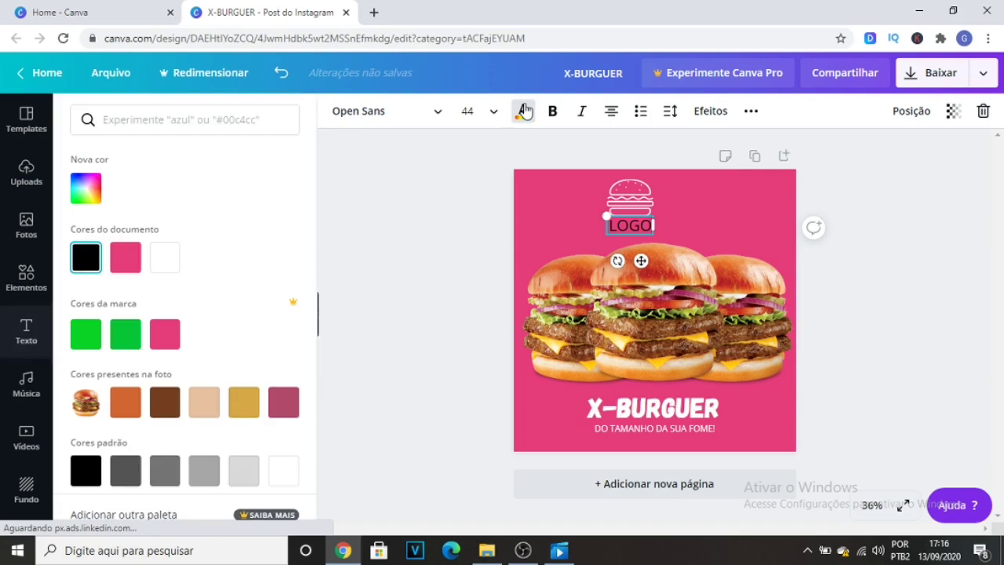
pyautogui.click(273, 479)
pyautogui.click(443, 339)
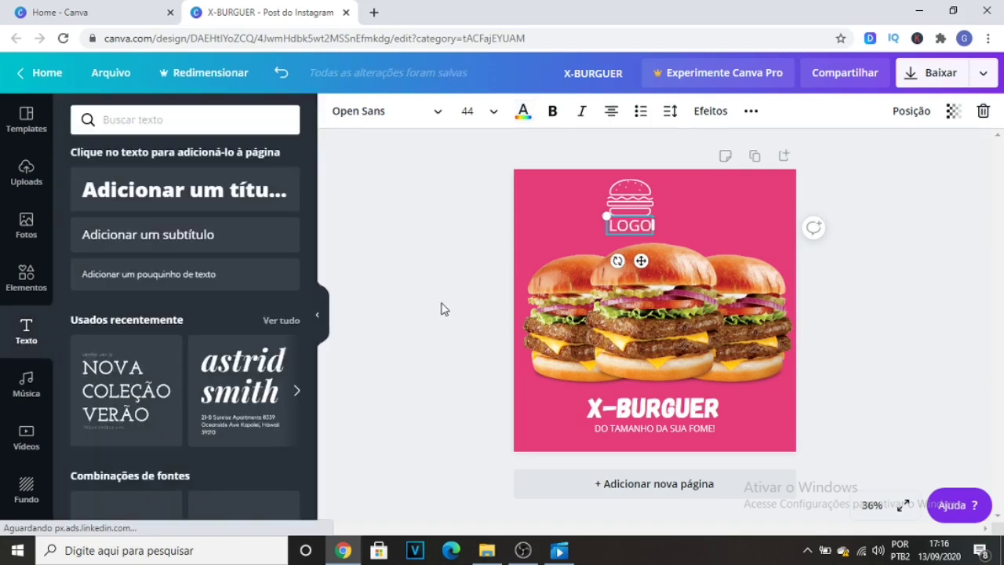
pyautogui.click(441, 308)
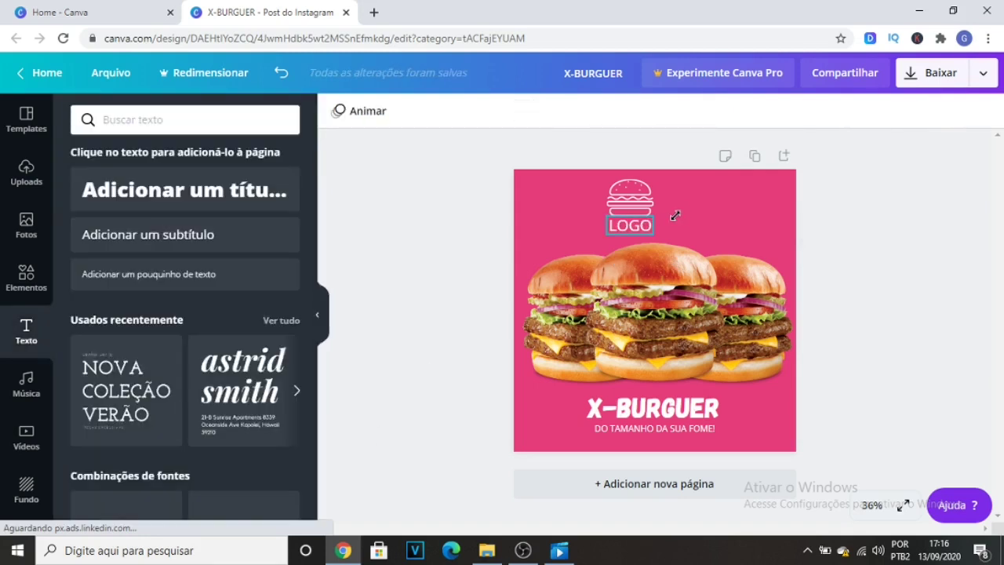
pyautogui.moveTo(638, 228); pyautogui.dragTo(692, 200)
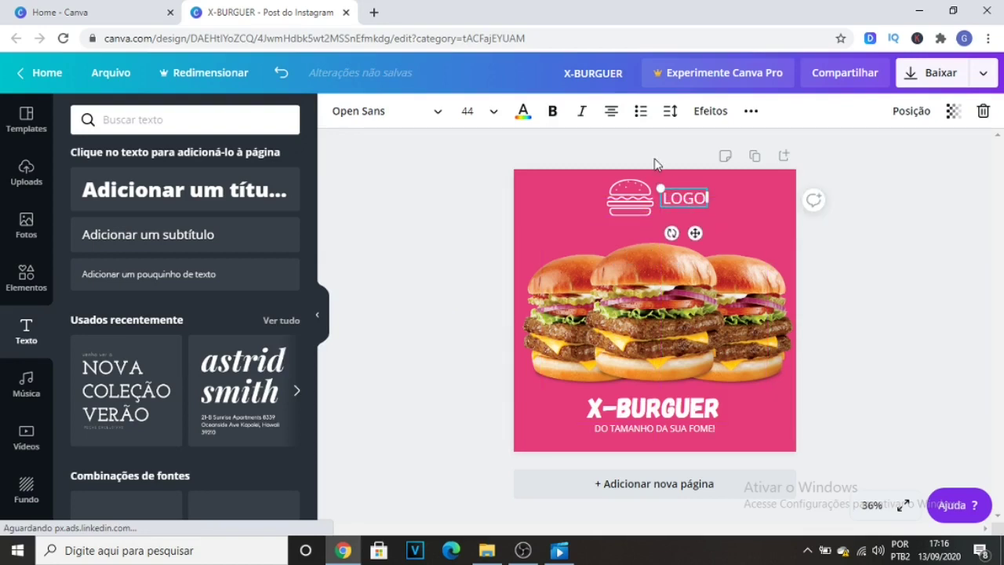
pyautogui.click(657, 164)
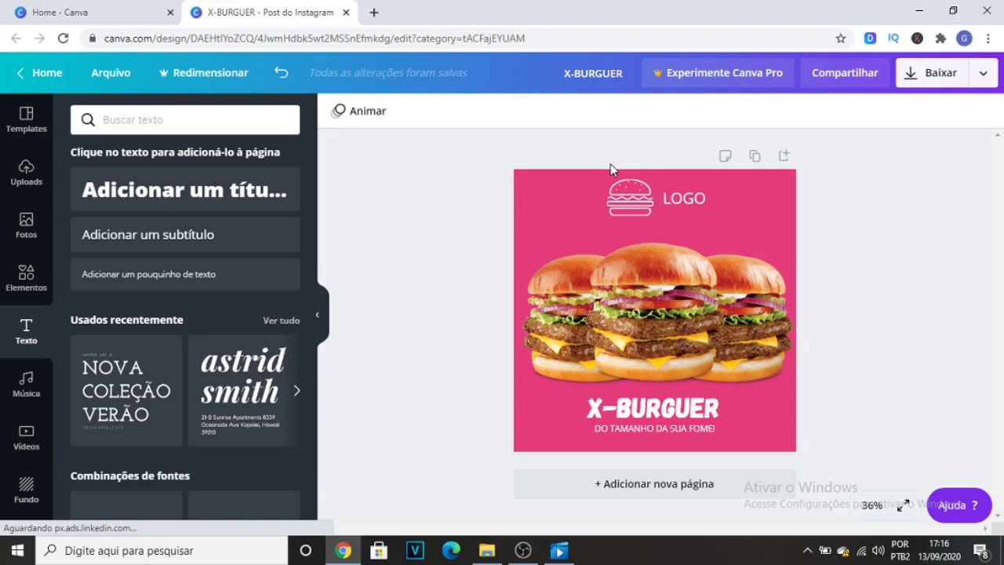
# Select the burger icon and LOGO text together, scale them down to font size 36.8 and centre them horizontally above the burgers.
pyautogui.moveTo(596, 156); pyautogui.dragTo(690, 186)
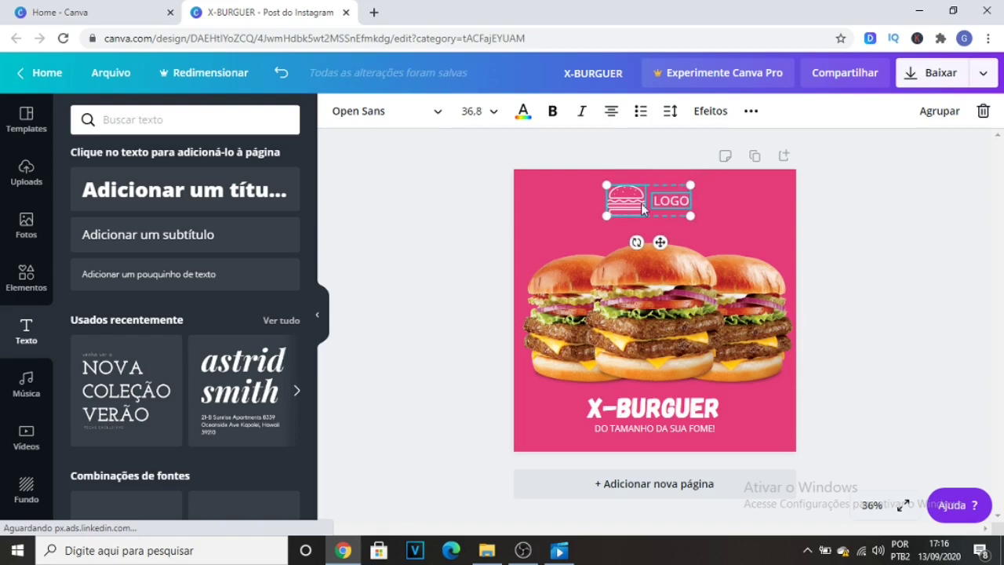
pyautogui.moveTo(642, 205); pyautogui.dragTo(634, 207)
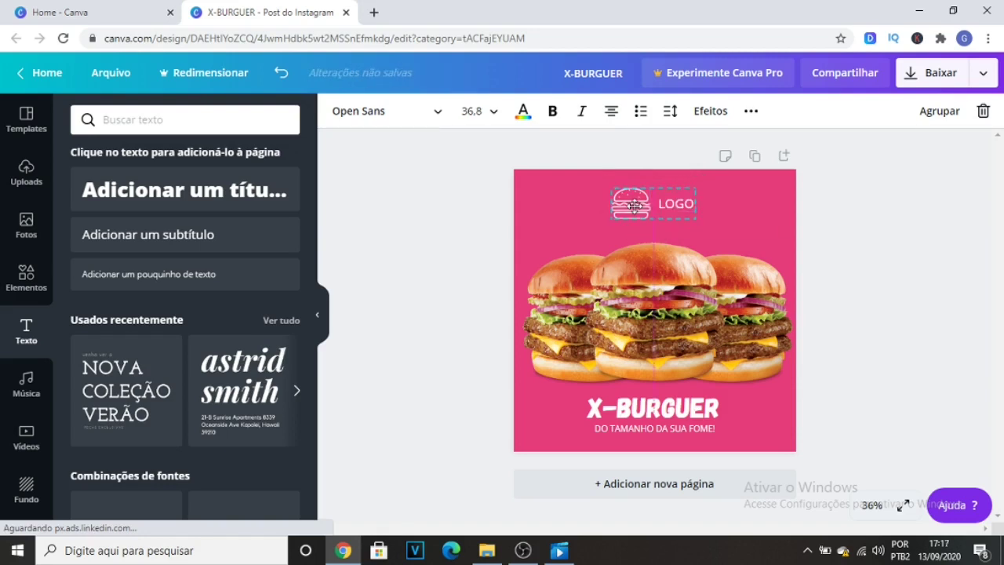
# Search the elements for "LINHA" and add the free white wavy-lines graphic to the page.
pyautogui.click(854, 243)
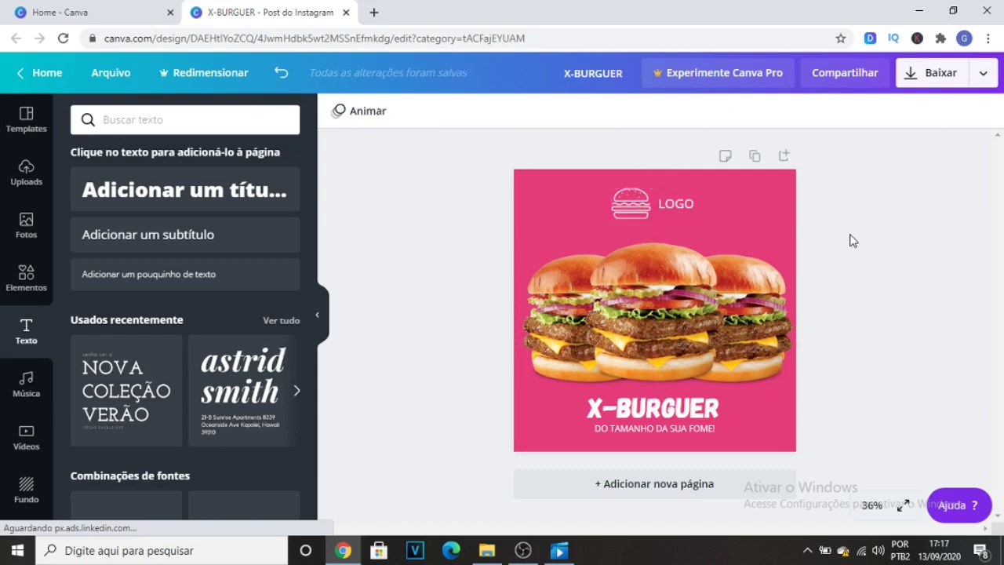
pyautogui.click(26, 279)
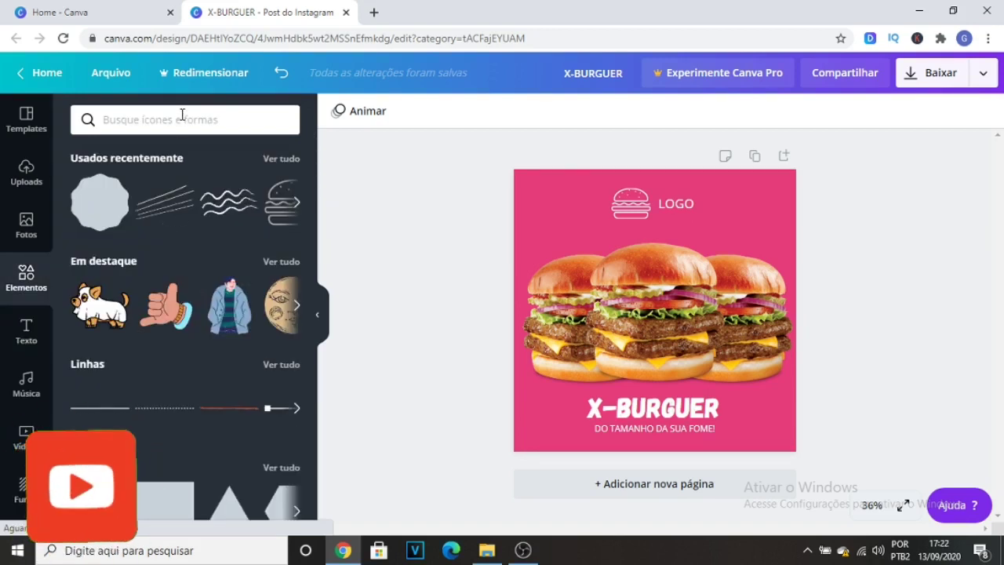
pyautogui.click(182, 114)
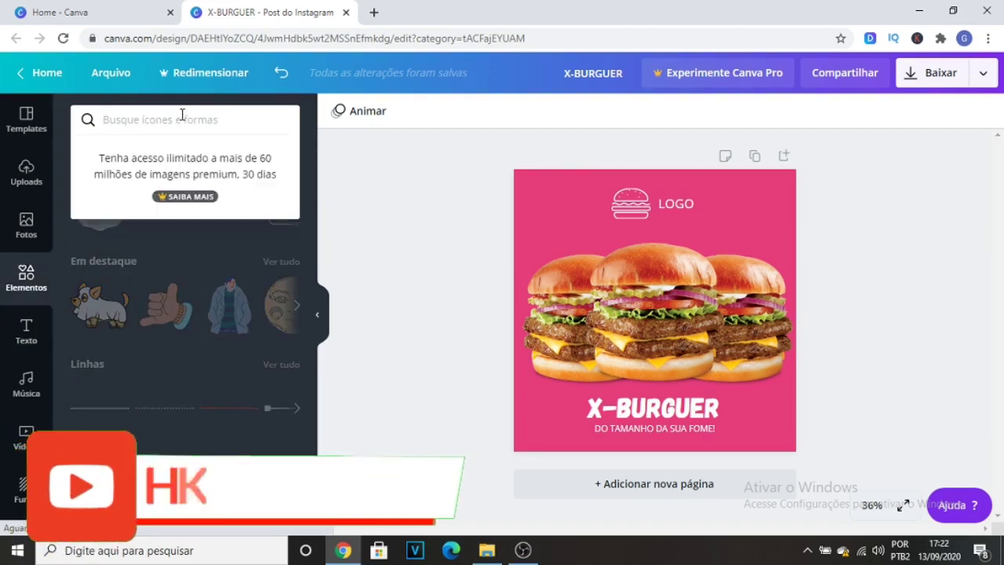
pyautogui.write('LINHA')
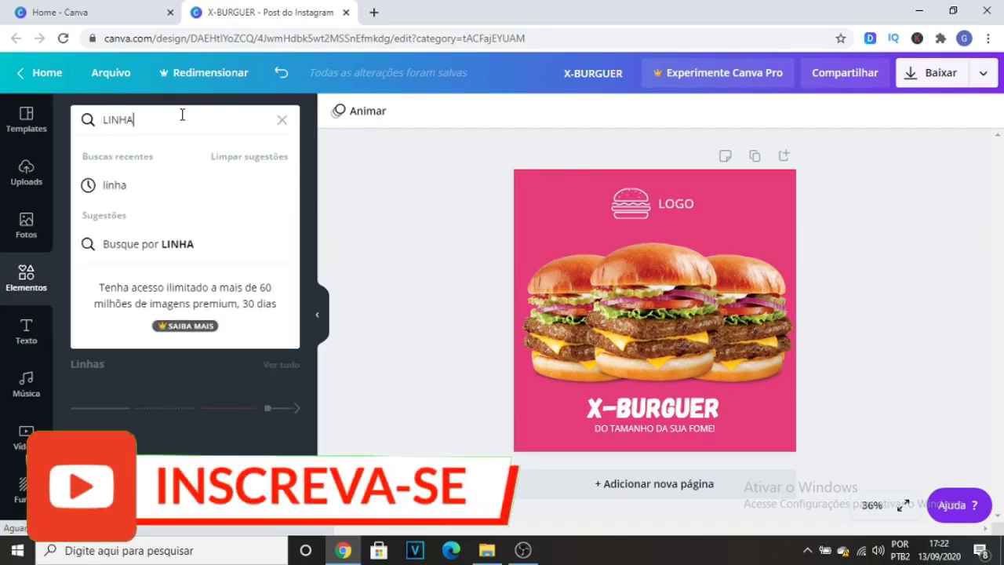
pyautogui.press('Return')
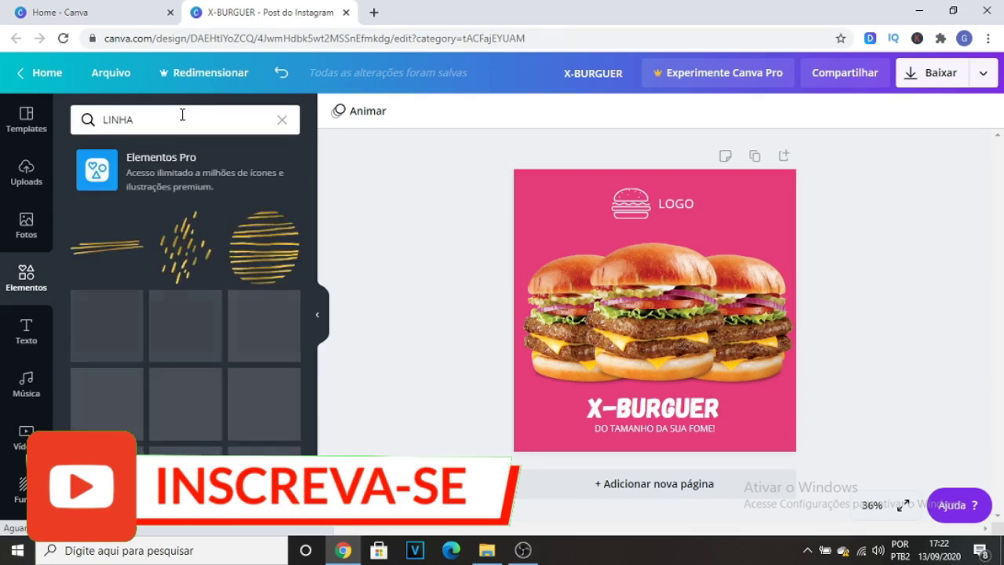
pyautogui.scroll(-10, 223, 293)
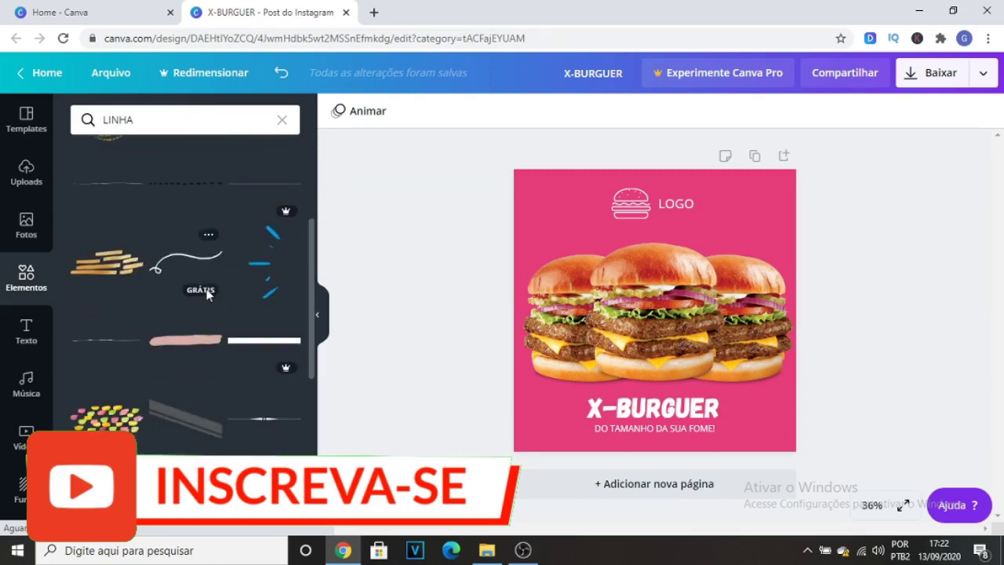
pyautogui.scroll(-8, 206, 296)
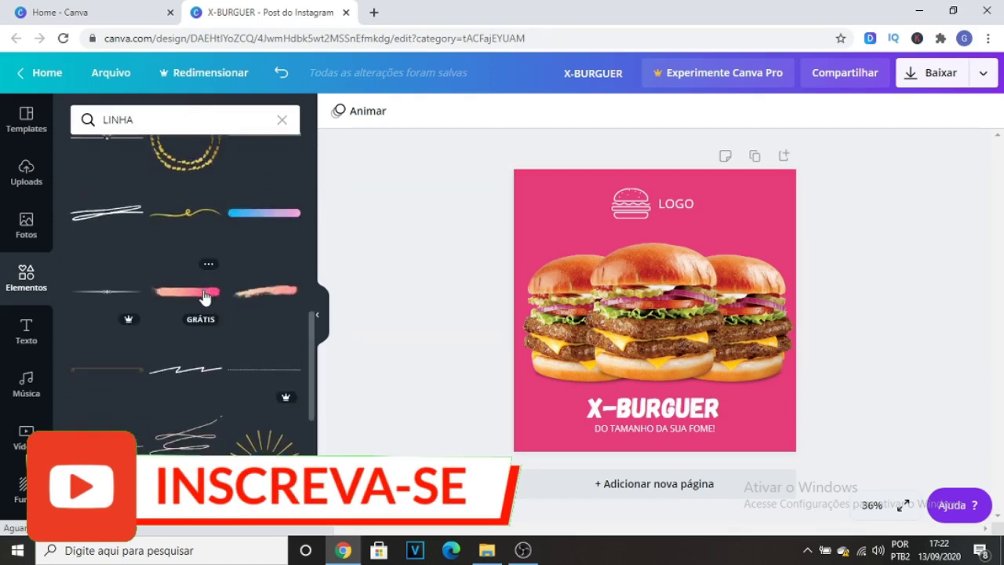
pyautogui.scroll(-10, 202, 295)
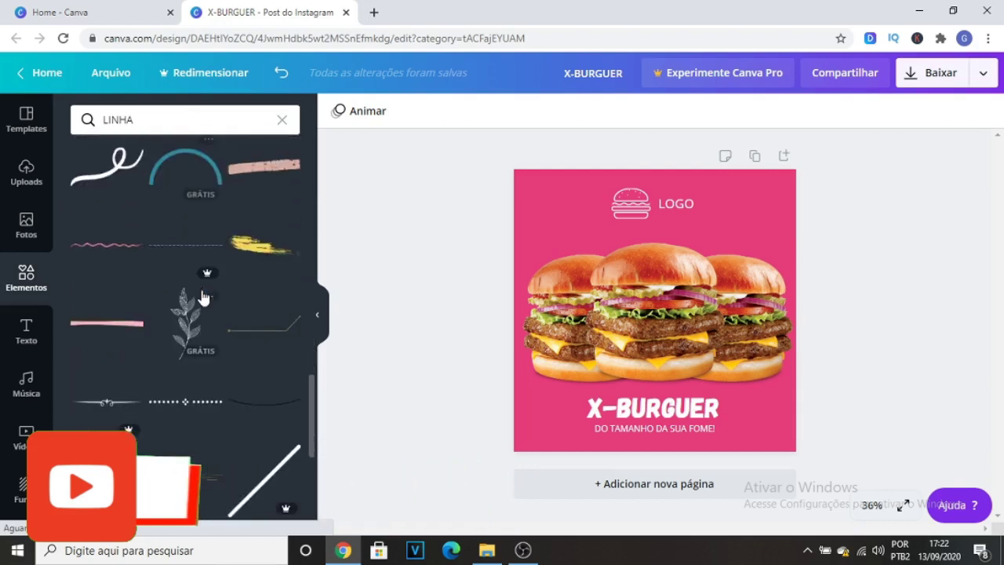
pyautogui.scroll(-1, 202, 291)
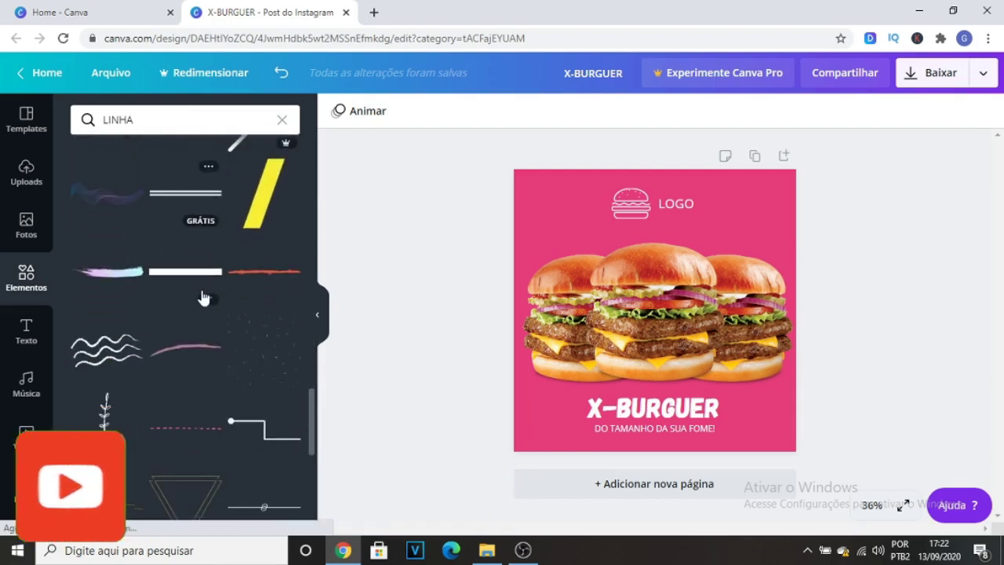
pyautogui.click(113, 351)
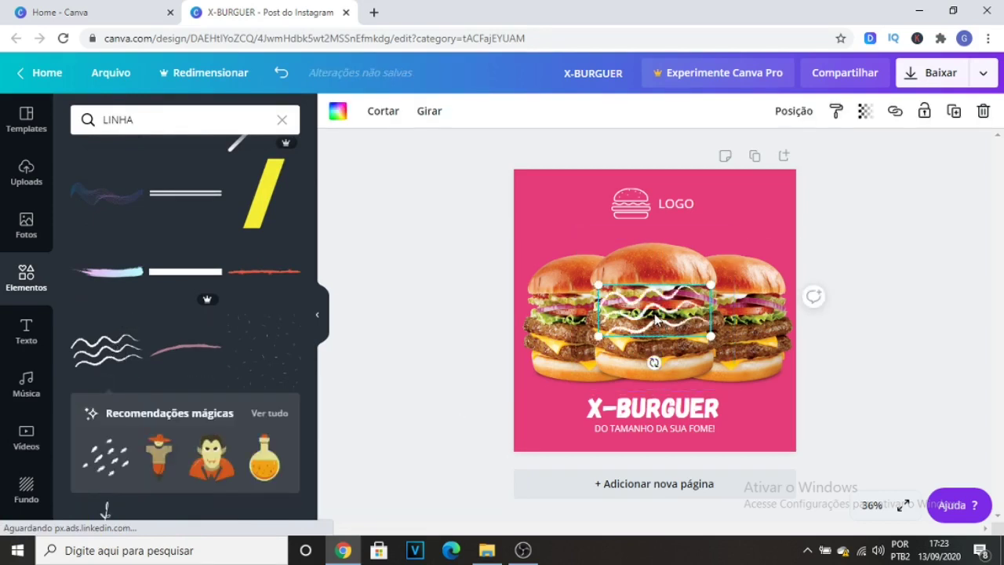
# Move the wavy lines to the page's top-right corner and tilt them diagonally so they partly run off the edge.
pyautogui.moveTo(665, 307); pyautogui.dragTo(763, 212)
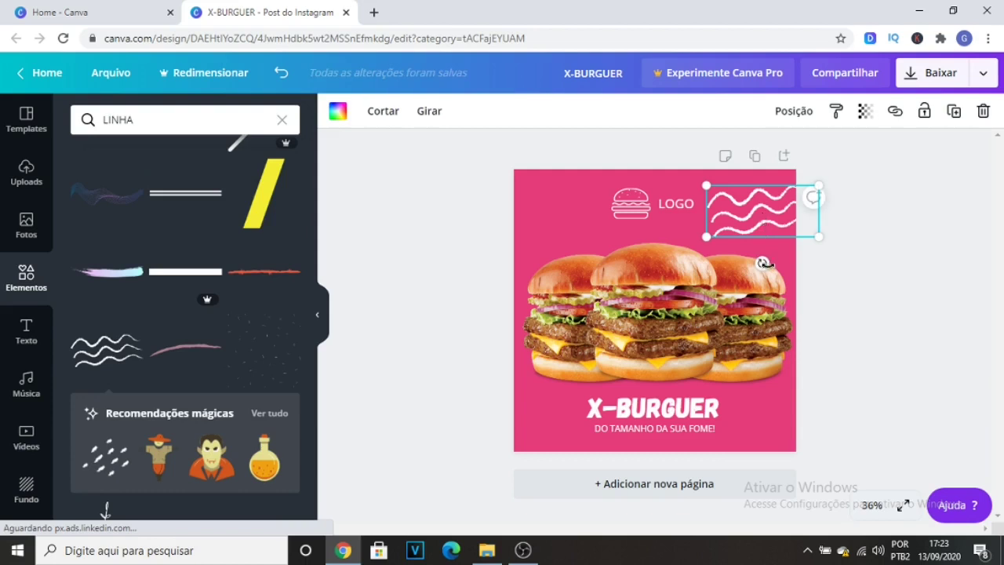
pyautogui.moveTo(793, 270); pyautogui.dragTo(807, 268)
pyautogui.click(854, 234)
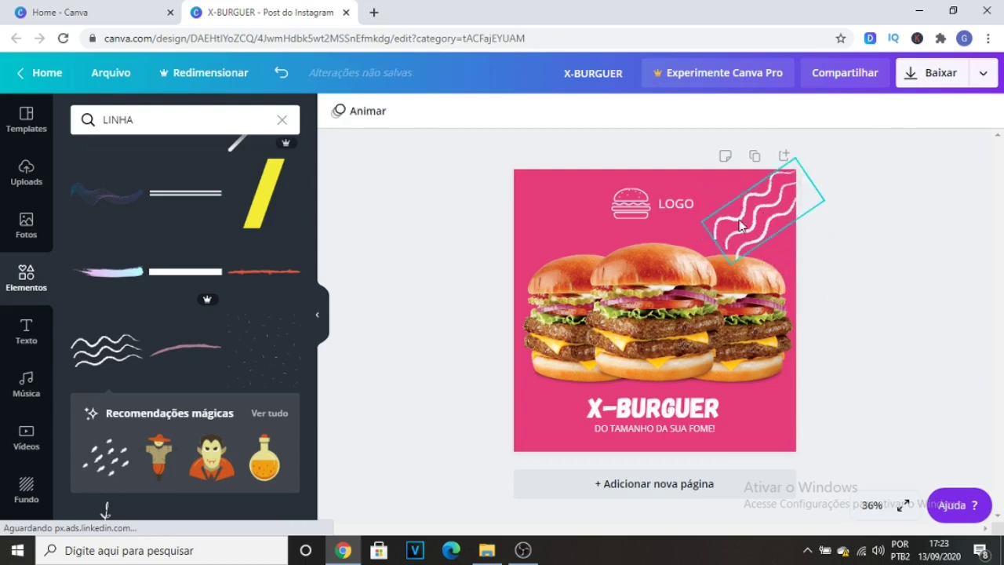
pyautogui.moveTo(747, 213); pyautogui.dragTo(748, 203)
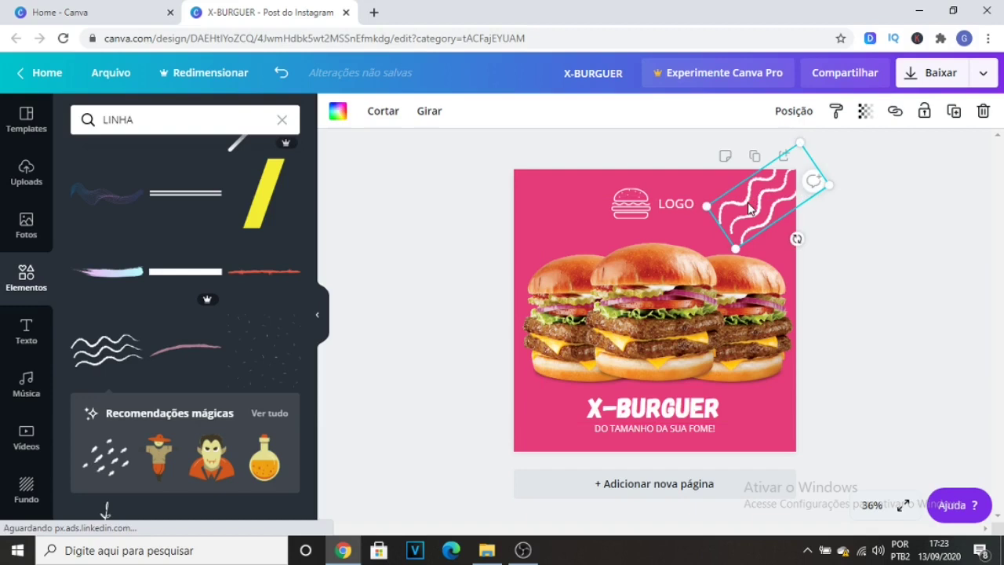
# Duplicate the wavy lines, place the copy in the page's bottom-left corner and rotate it to about -47°.
pyautogui.click(954, 113)
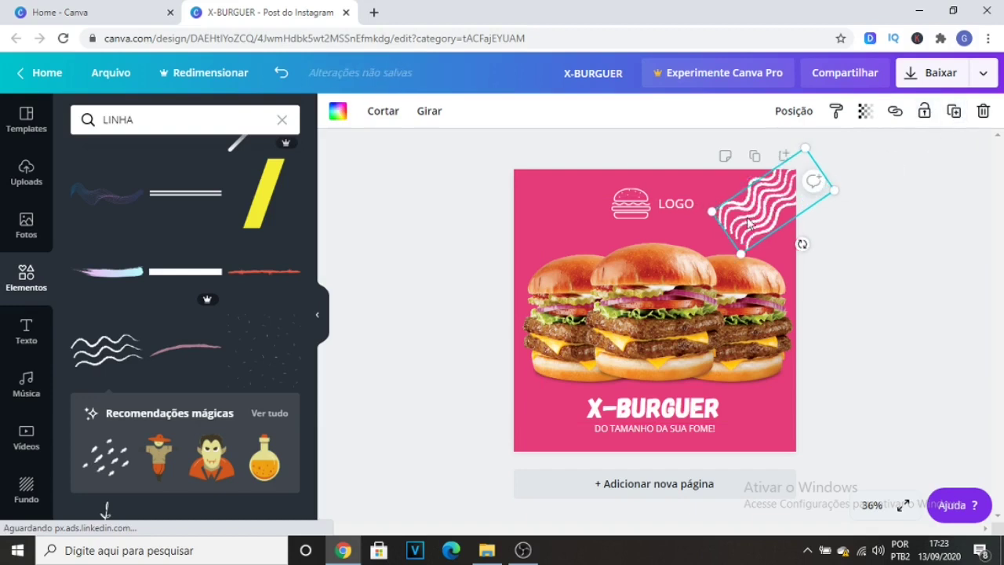
pyautogui.moveTo(750, 222)
pyautogui.mouseDown()
pyautogui.moveTo(541, 368)
pyautogui.moveTo(511, 404)
pyautogui.moveTo(530, 427)
pyautogui.mouseUp()
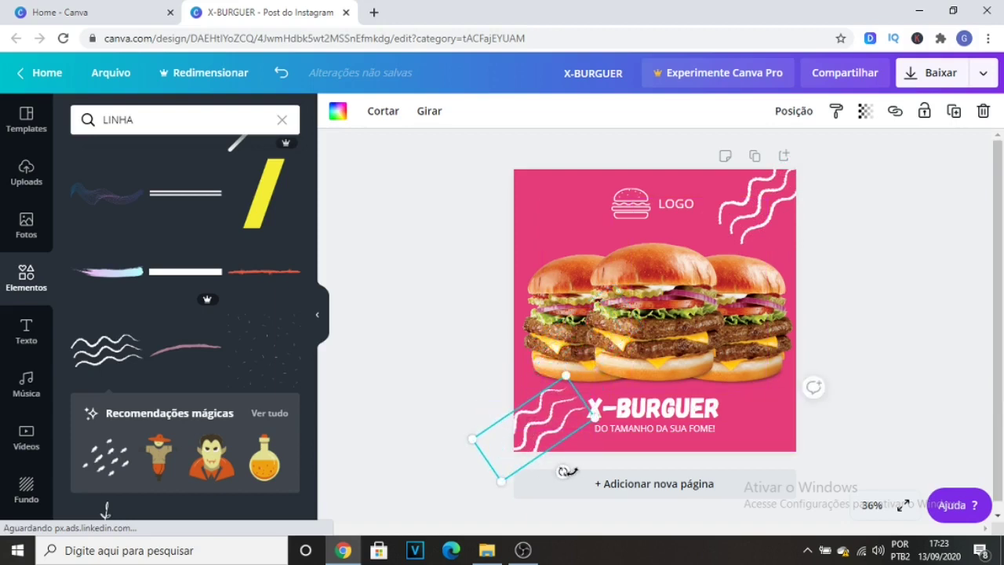
pyautogui.moveTo(585, 471); pyautogui.dragTo(588, 472)
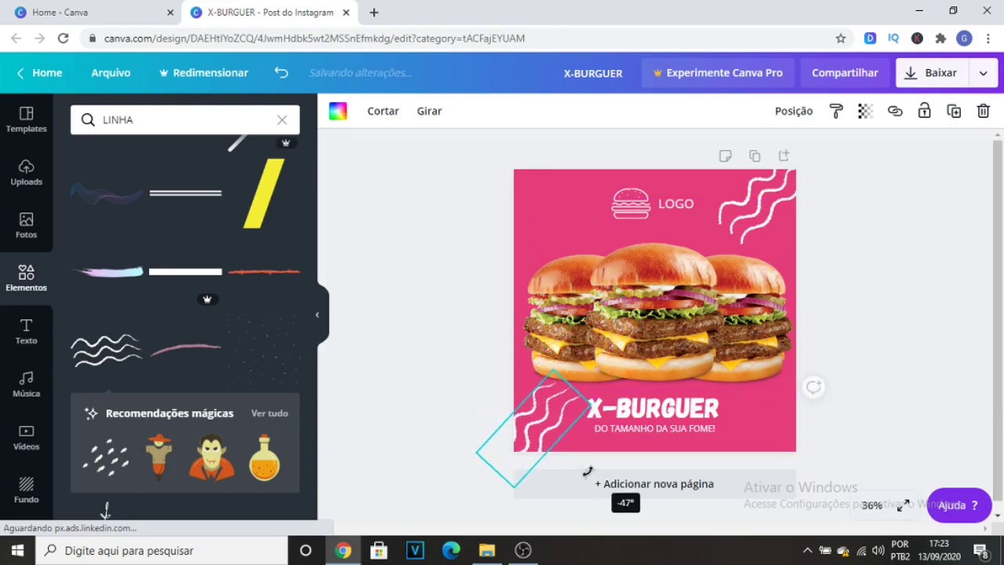
pyautogui.moveTo(517, 435); pyautogui.dragTo(534, 439)
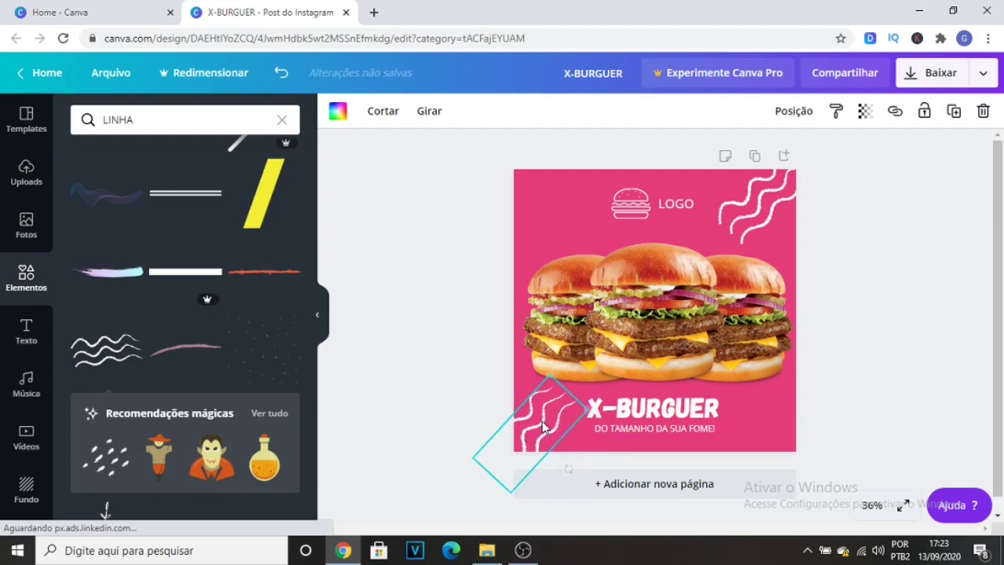
pyautogui.click(447, 311)
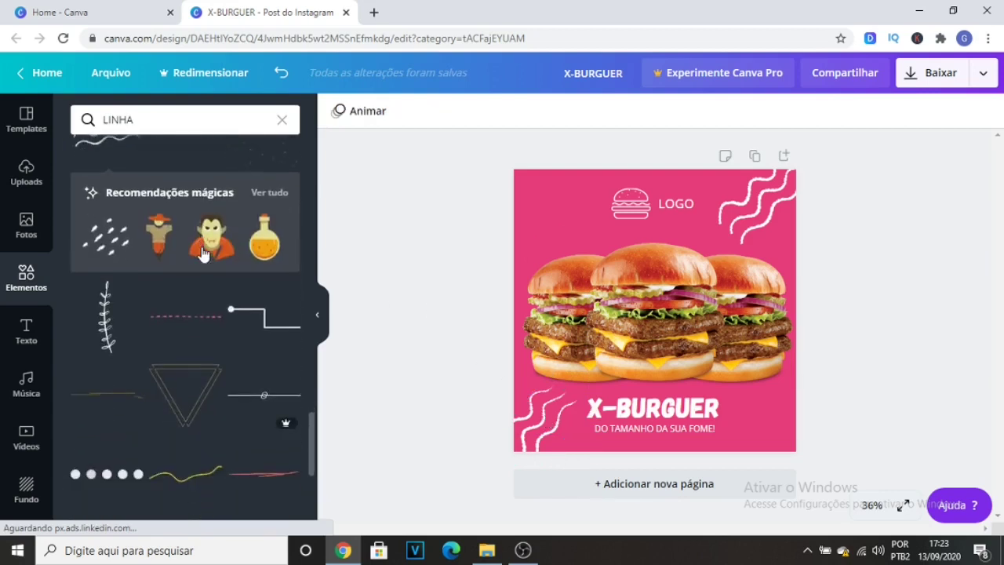
# Add the pink diagonal-strokes graphic to the page's top-left corner and place a slightly offset duplicate beside it to widen the pattern.
pyautogui.scroll(3, 130, 259)
pyautogui.click(122, 259)
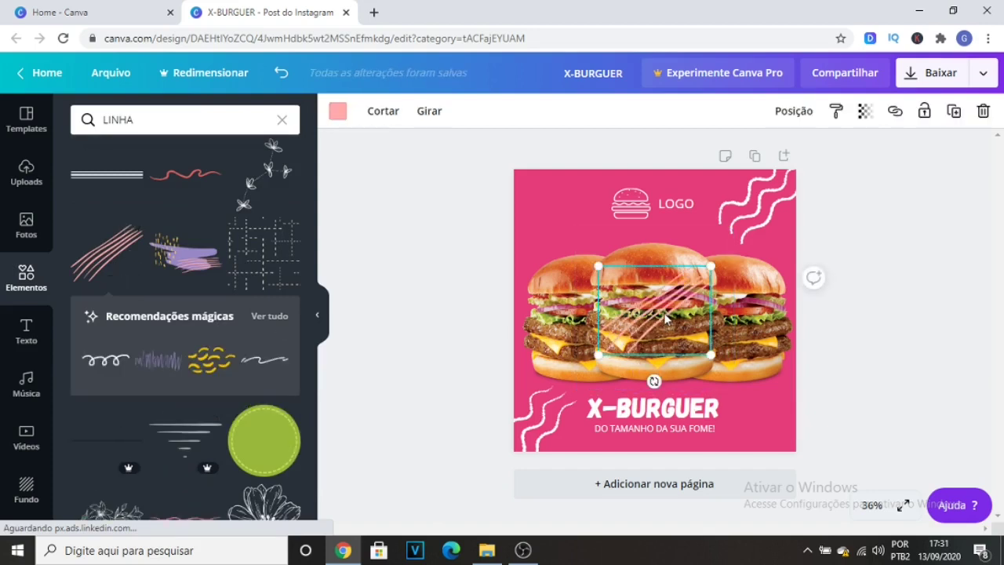
pyautogui.moveTo(664, 311); pyautogui.dragTo(522, 196)
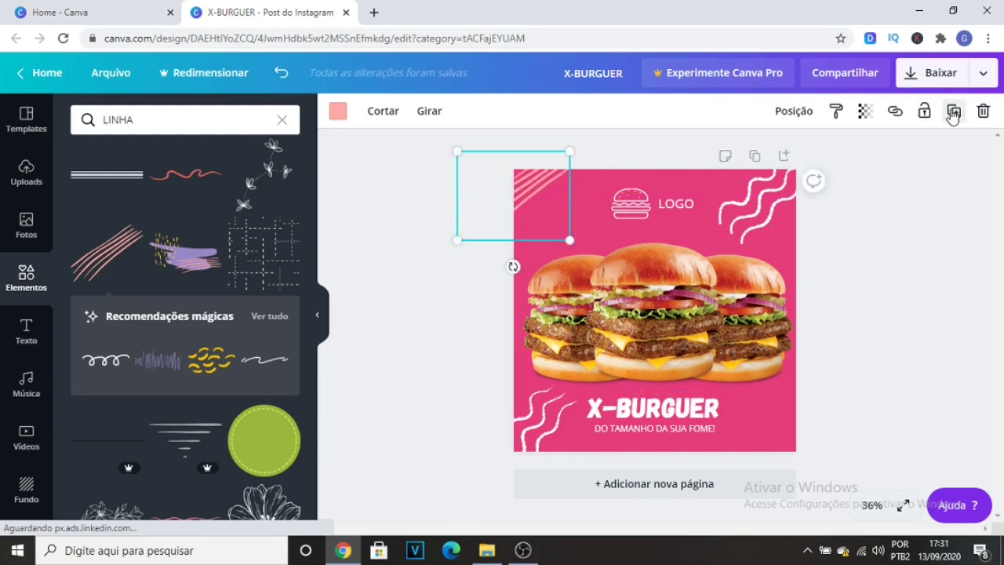
pyautogui.click(953, 114)
pyautogui.moveTo(527, 207); pyautogui.dragTo(547, 213)
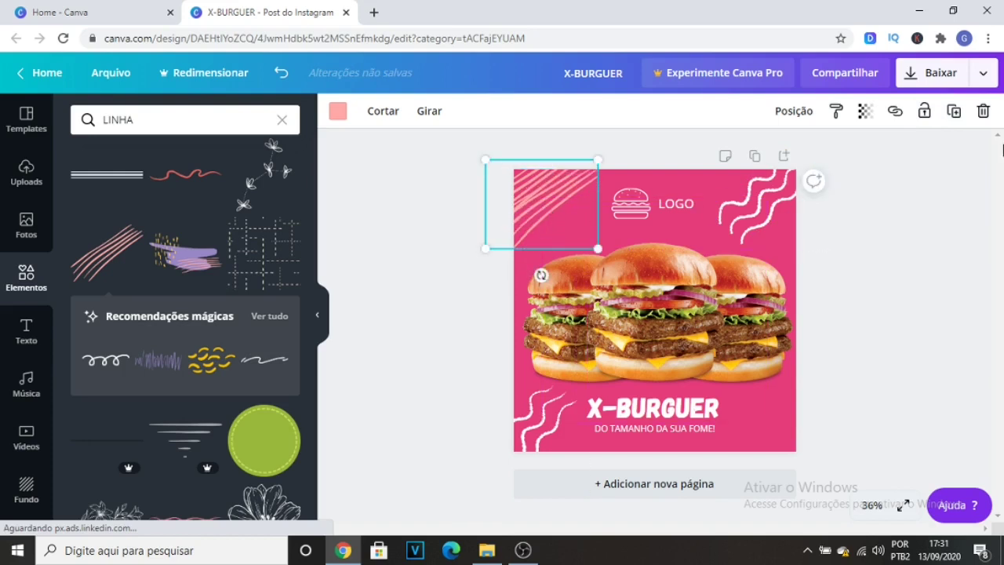
# Duplicate the pink diagonal strokes again and place the copy in the page's bottom-right corner, partly off the edge.
pyautogui.click(953, 114)
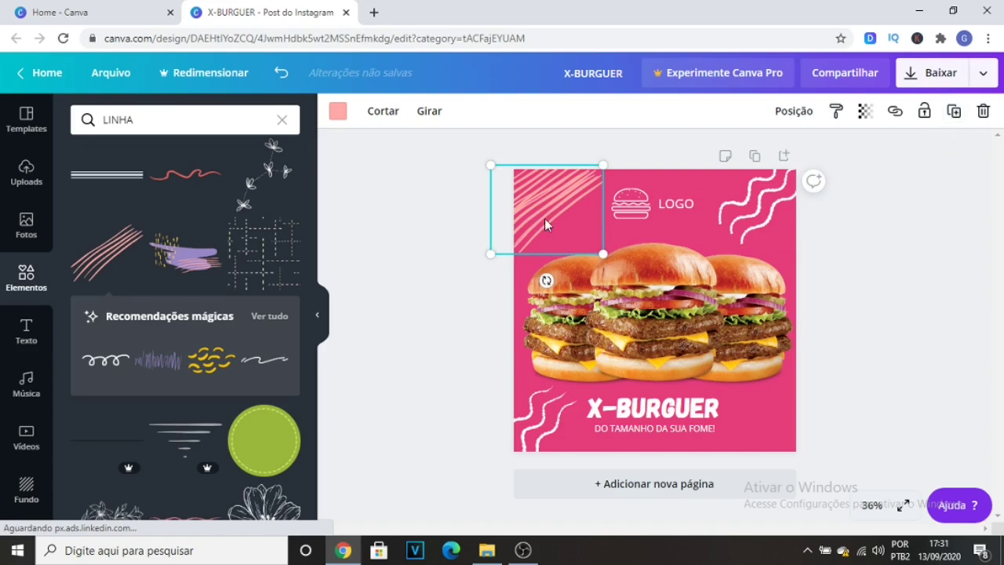
pyautogui.moveTo(545, 218); pyautogui.dragTo(784, 457)
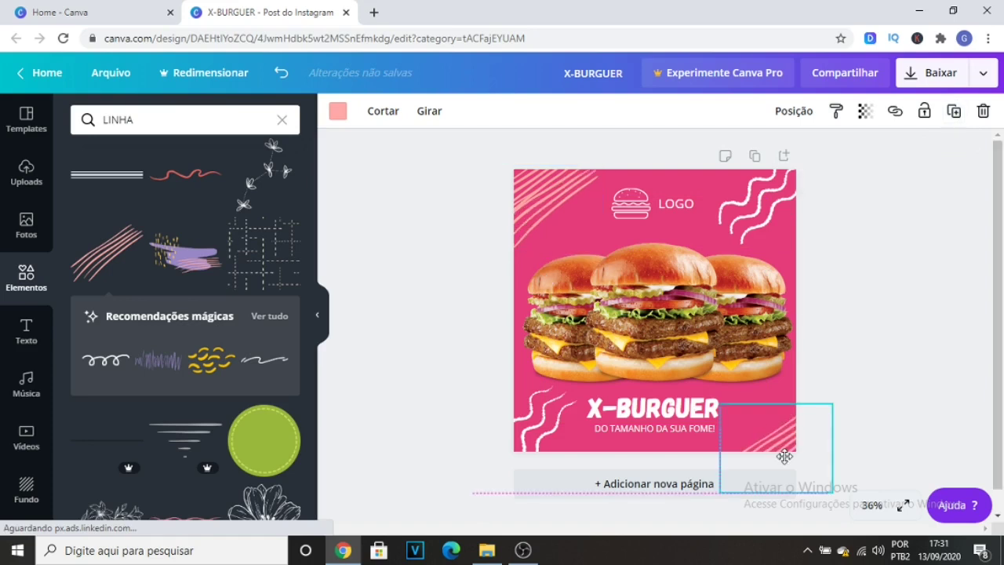
pyautogui.moveTo(785, 457); pyautogui.dragTo(788, 438)
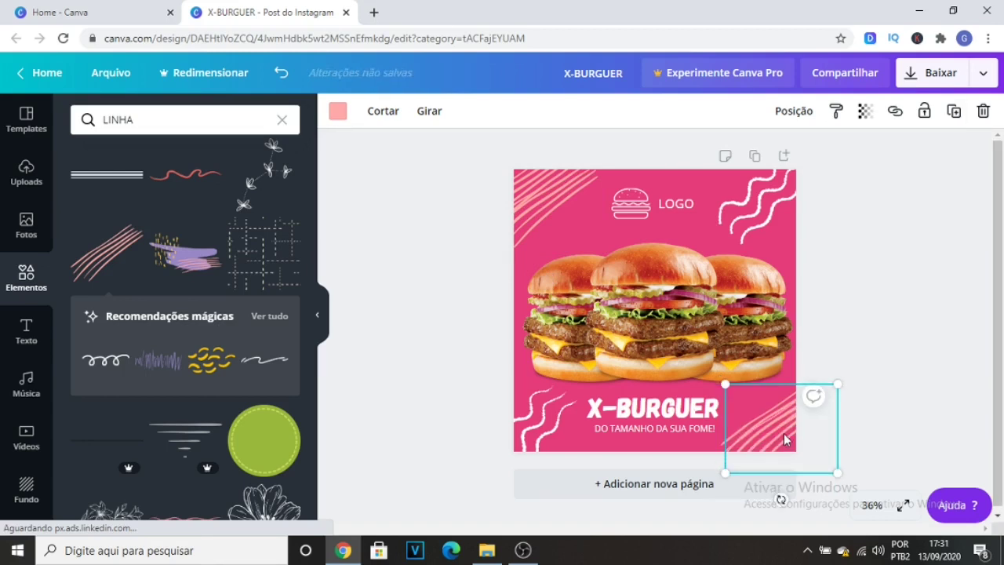
pyautogui.moveTo(783, 433); pyautogui.dragTo(865, 335)
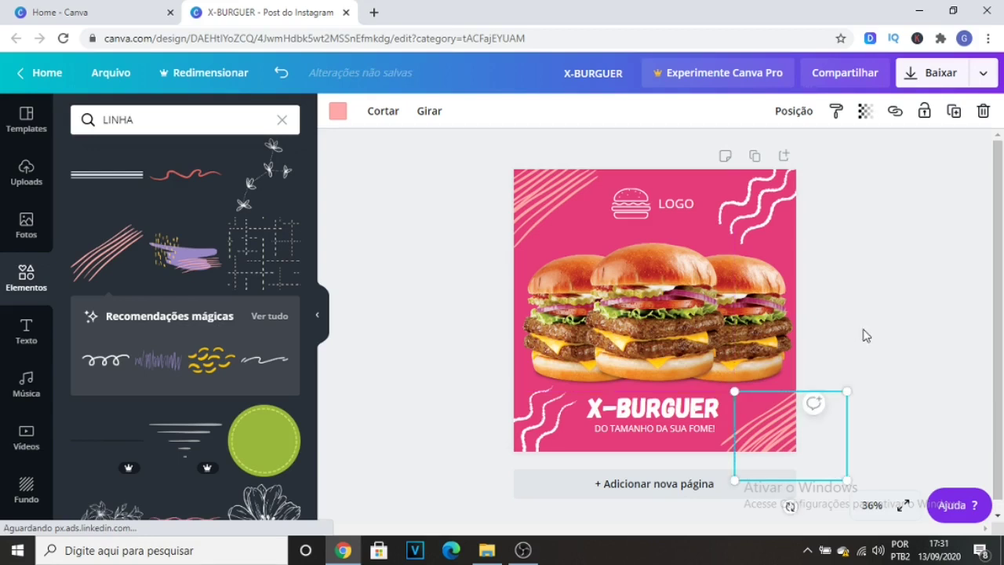
pyautogui.click(865, 335)
# Browse the full Formas collection and add the solid teardrop shape, a circle with one square corner, to the page.
pyautogui.click(282, 119)
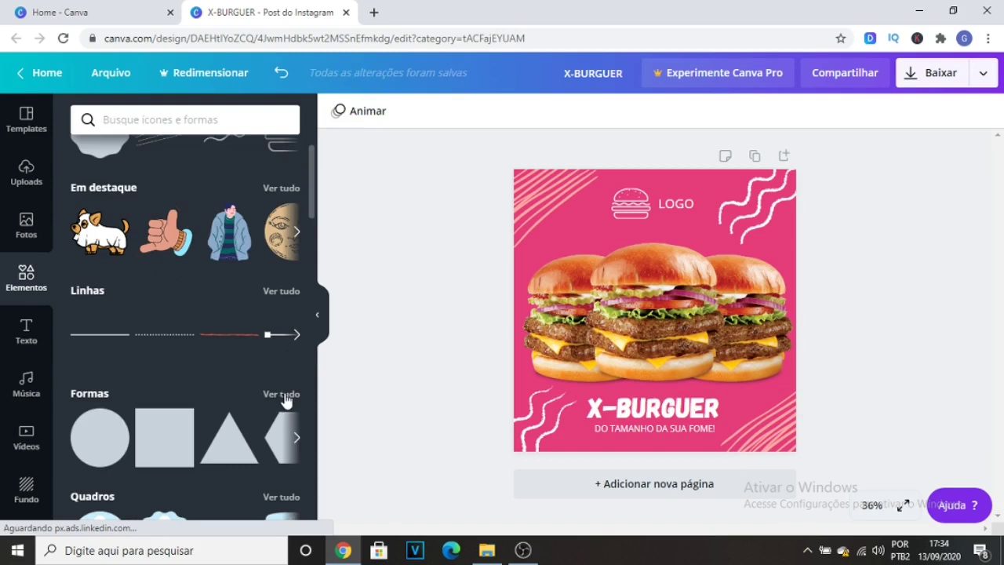
pyautogui.click(284, 396)
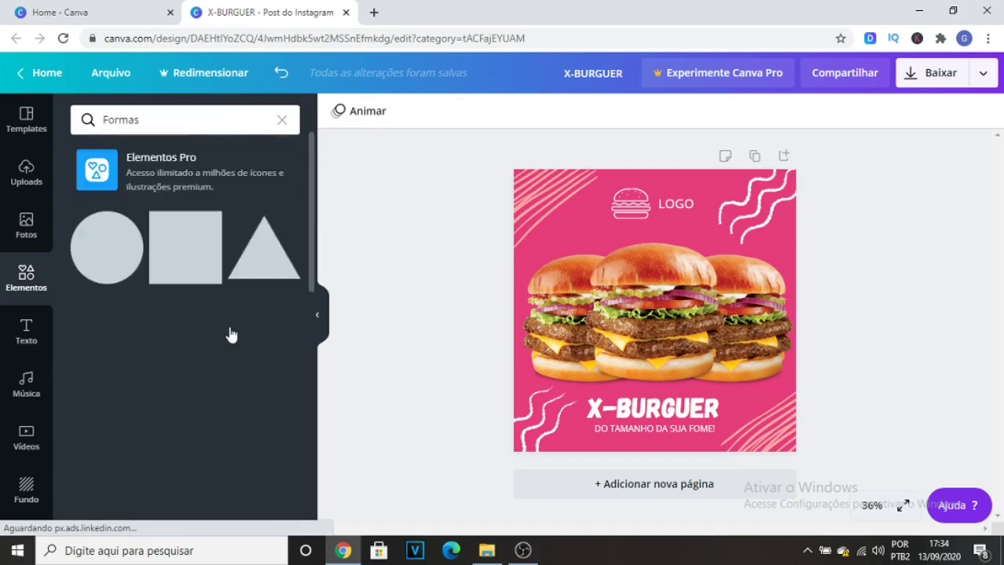
pyautogui.scroll(-5, 183, 322)
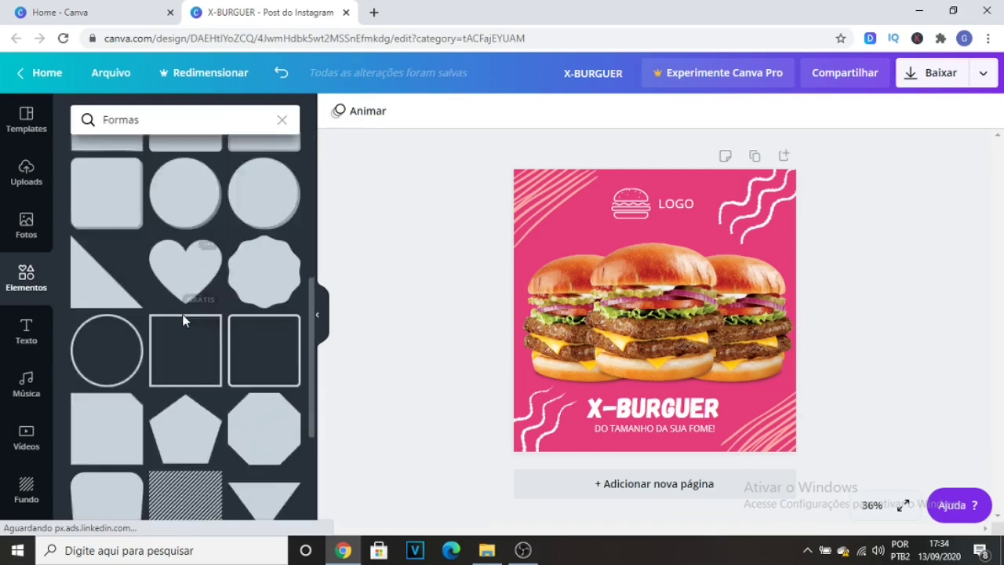
pyautogui.scroll(-1, 168, 314)
pyautogui.scroll(-3, 177, 312)
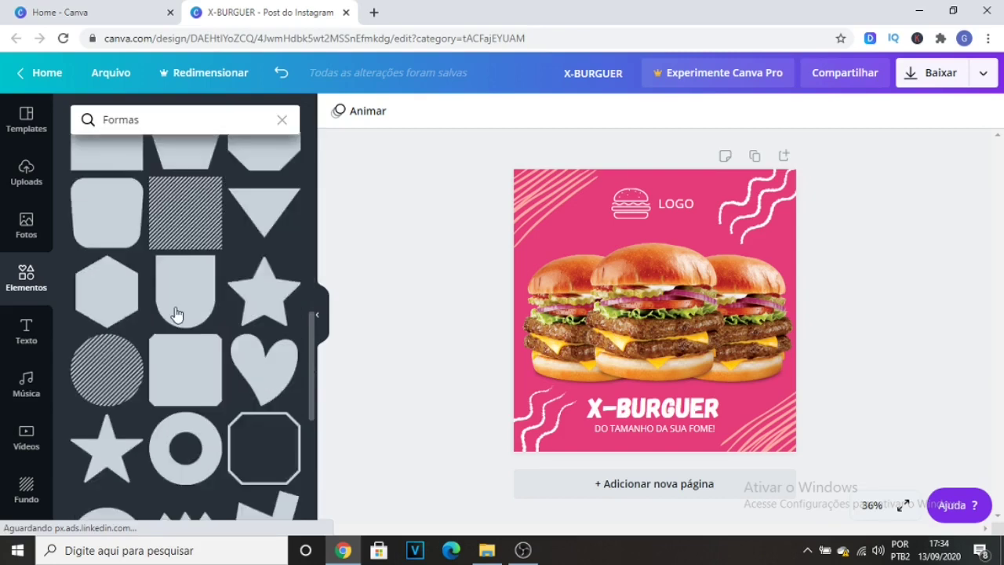
pyautogui.scroll(-2, 180, 310)
pyautogui.scroll(-4, 193, 306)
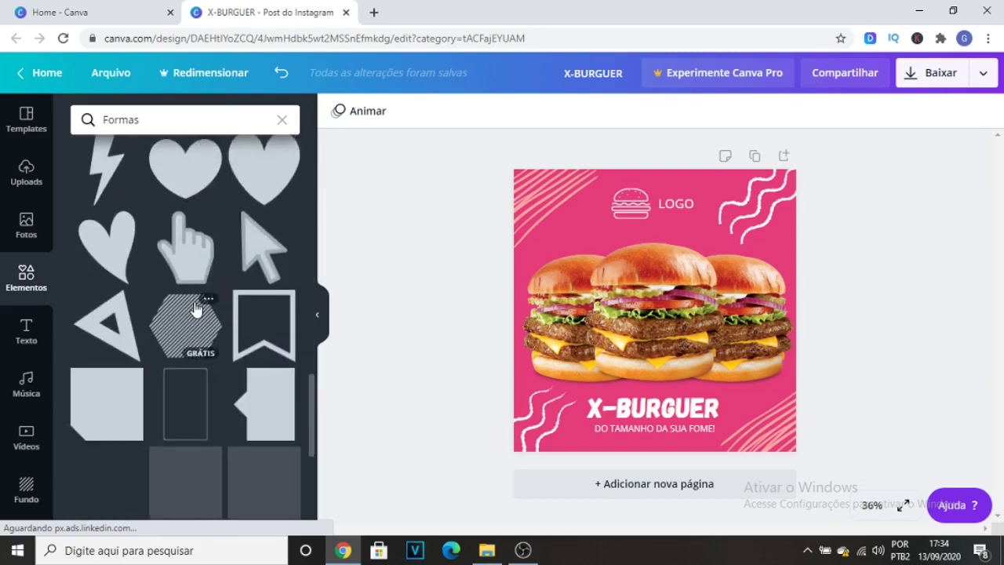
pyautogui.scroll(-4, 195, 308)
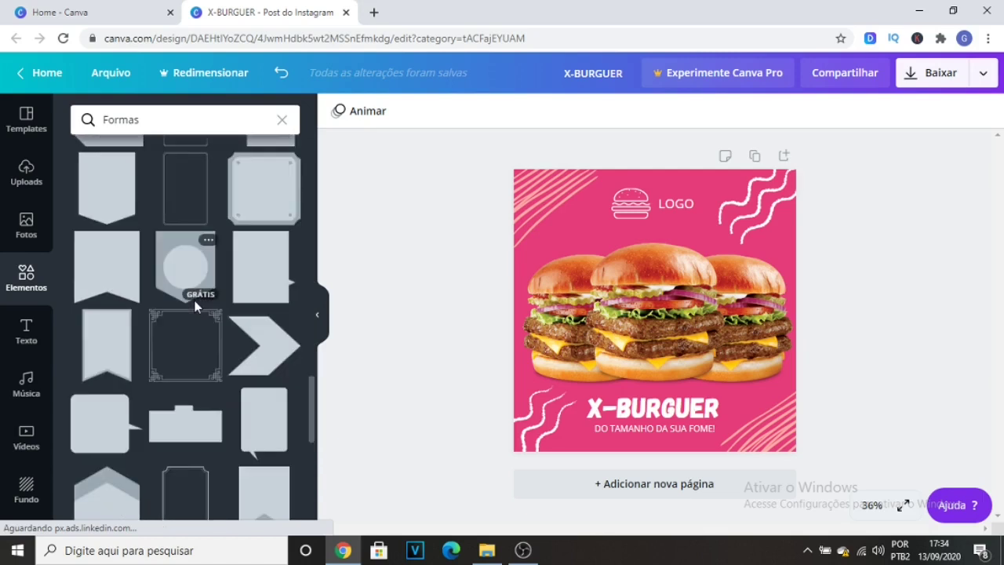
pyautogui.scroll(-5, 195, 306)
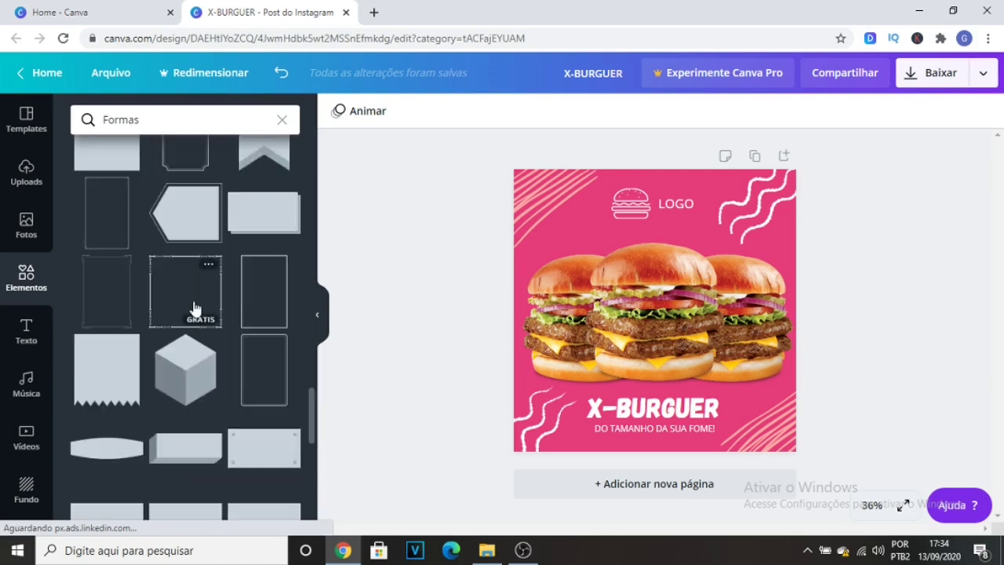
pyautogui.scroll(-4, 196, 311)
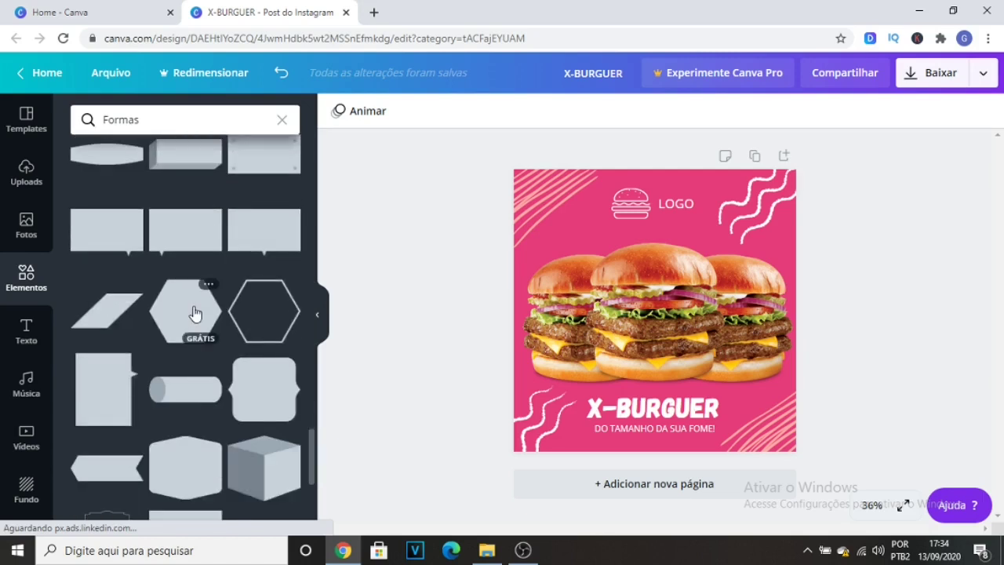
pyautogui.scroll(-2, 195, 314)
pyautogui.scroll(-3, 196, 313)
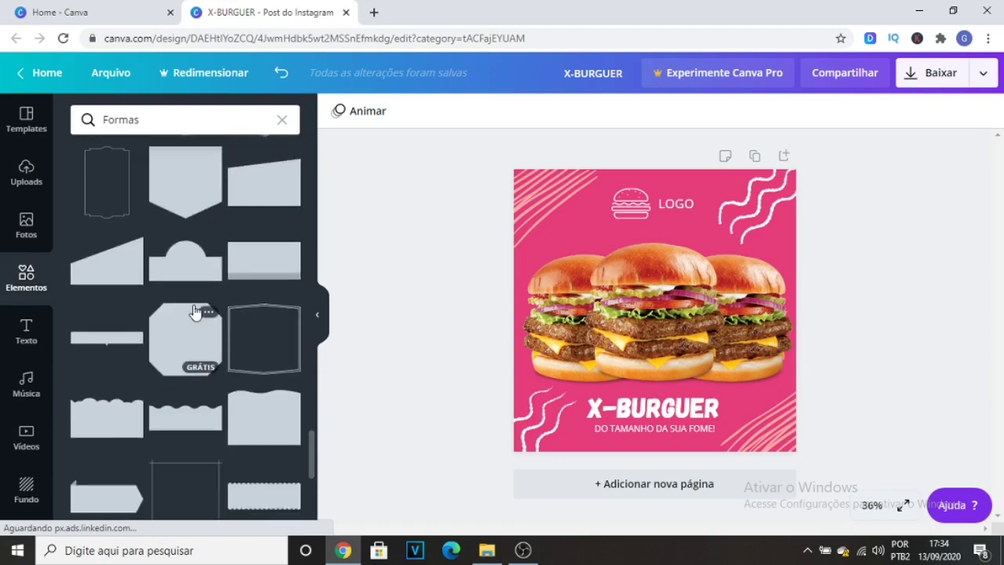
pyautogui.scroll(-1, 196, 312)
pyautogui.scroll(-5, 195, 312)
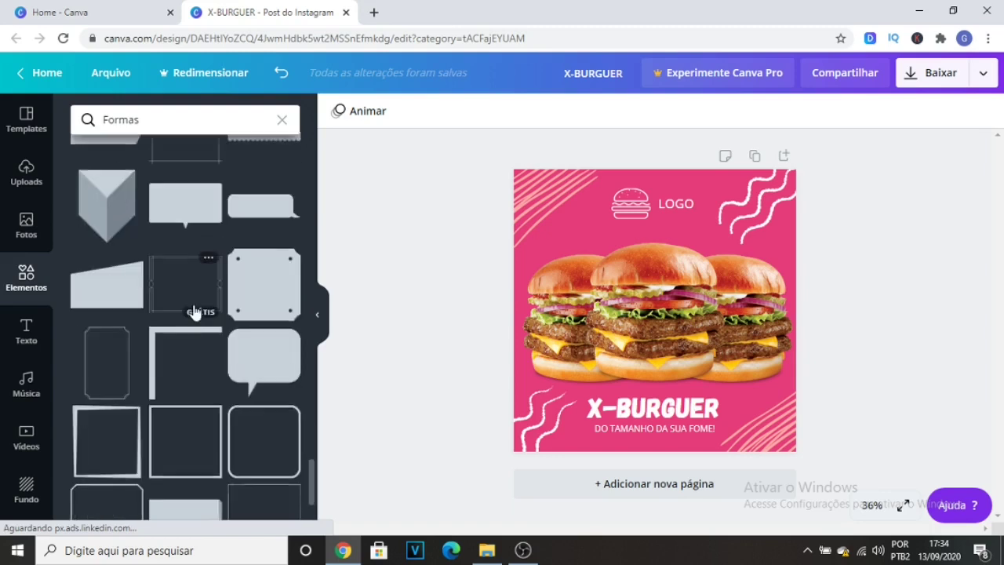
pyautogui.scroll(-2, 195, 311)
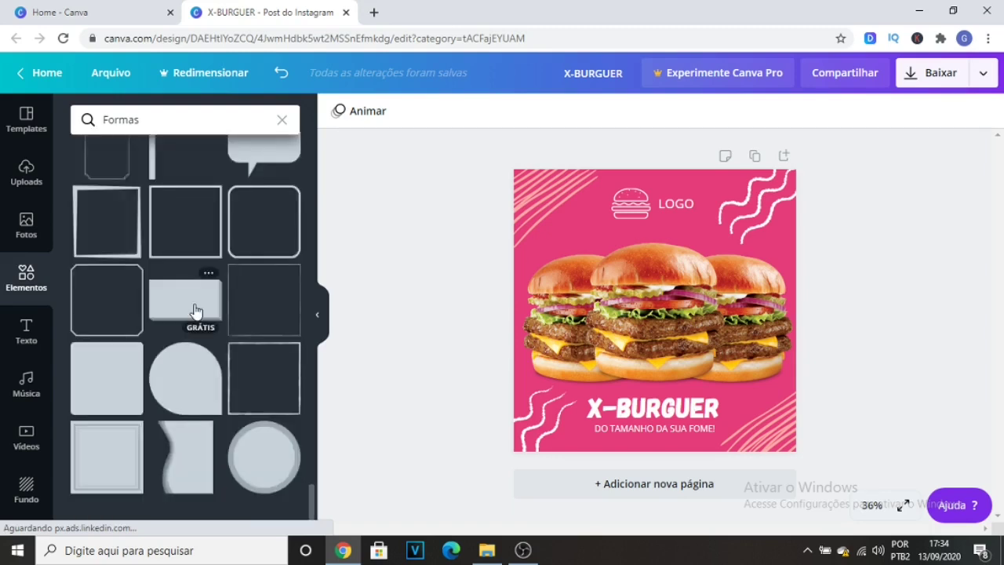
pyautogui.scroll(-1, 196, 311)
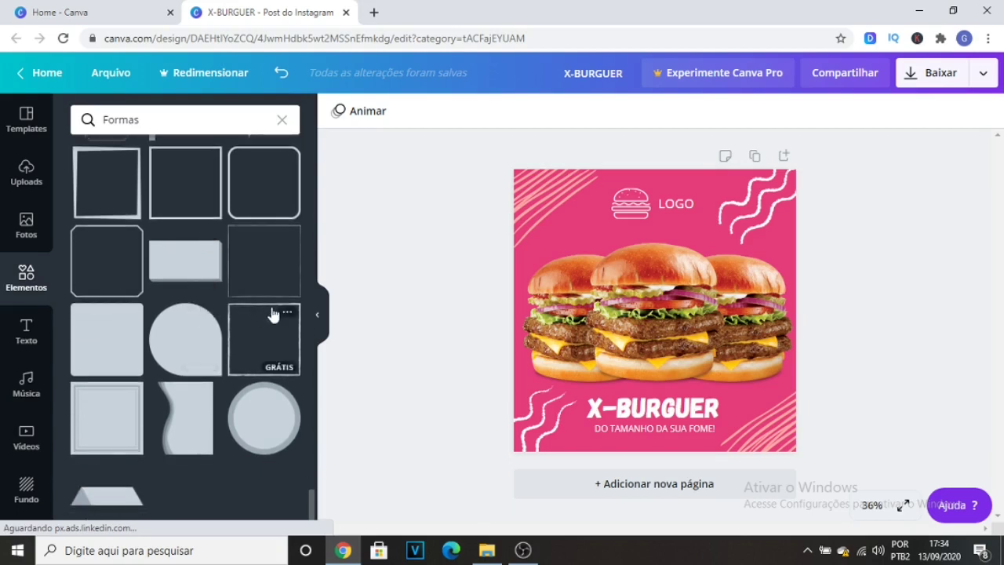
pyautogui.click(186, 335)
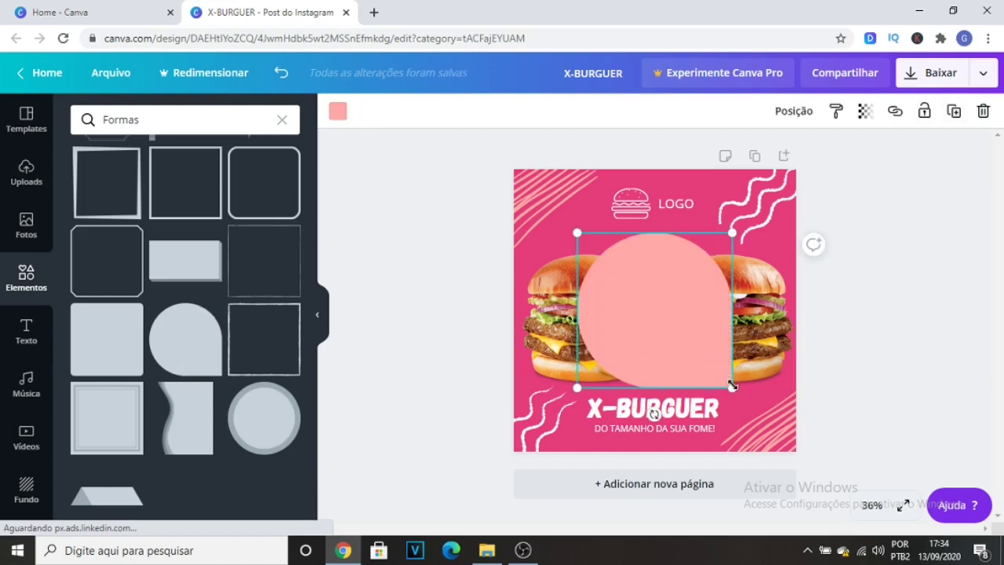
# Shrink the teardrop shape to about 202 × 202 and place it above the left burger, beside the logo.
pyautogui.moveTo(732, 386); pyautogui.dragTo(646, 301)
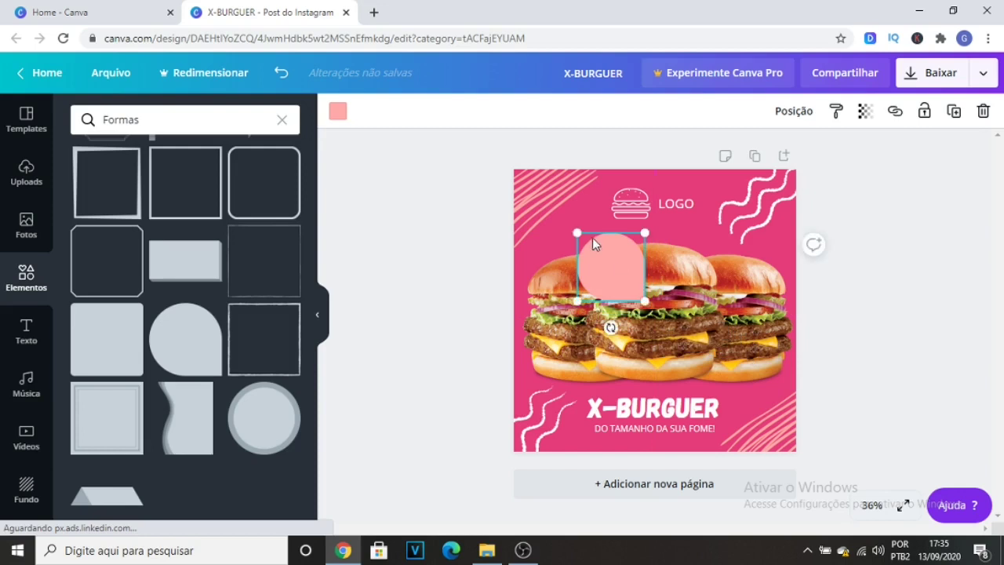
pyautogui.moveTo(616, 265); pyautogui.dragTo(580, 228)
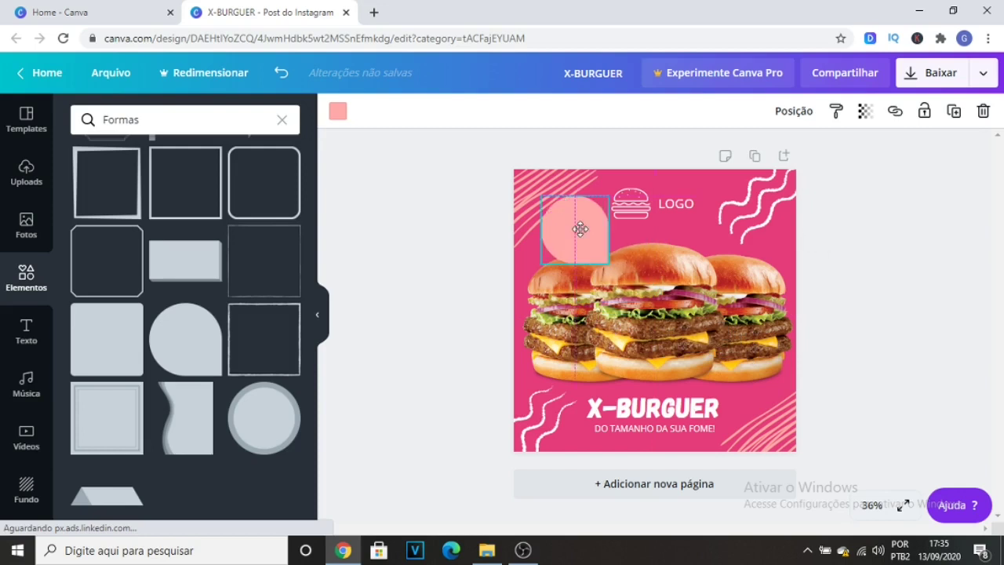
pyautogui.moveTo(542, 196); pyautogui.dragTo(558, 213)
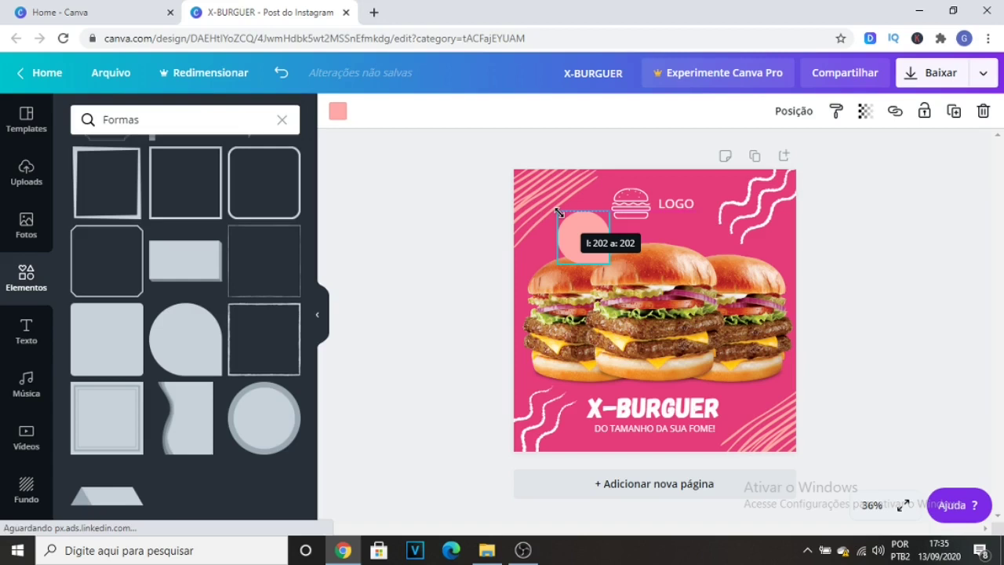
# Change the teardrop shape's fill color to yellow.
pyautogui.click(338, 112)
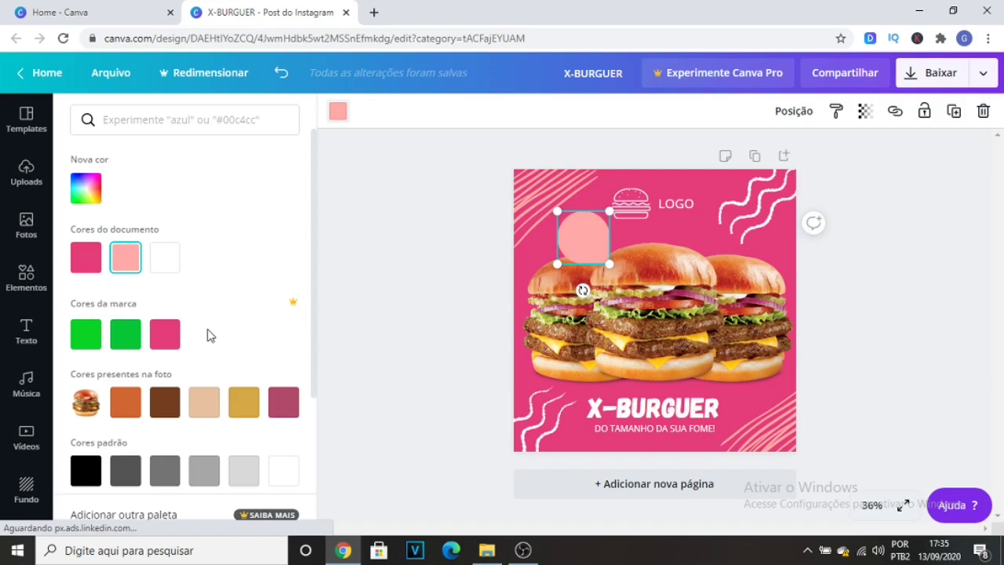
pyautogui.scroll(-2, 210, 335)
pyautogui.click(206, 461)
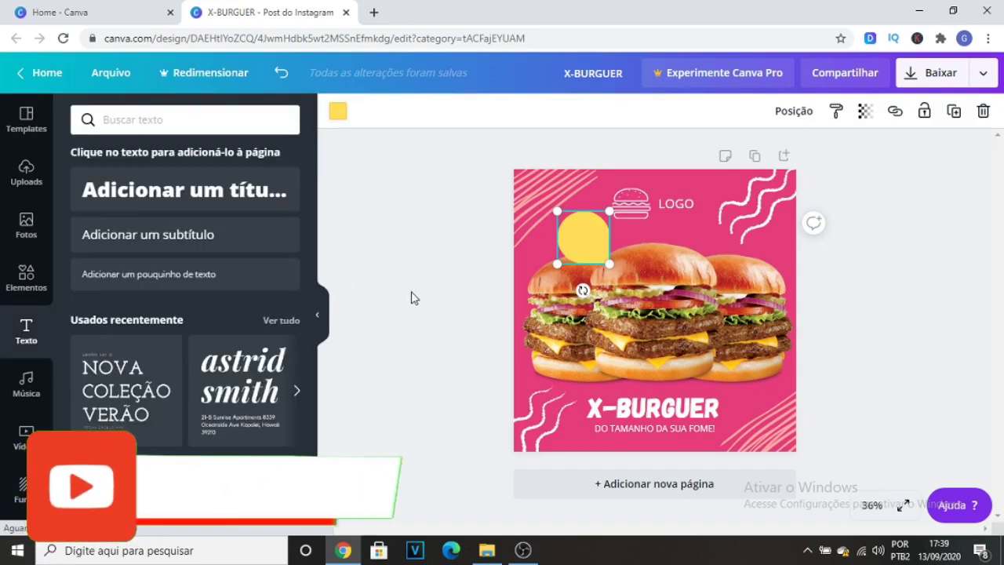
# Add a subtitle text box to the page with the price "R$ 19,90".
pyautogui.click(209, 248)
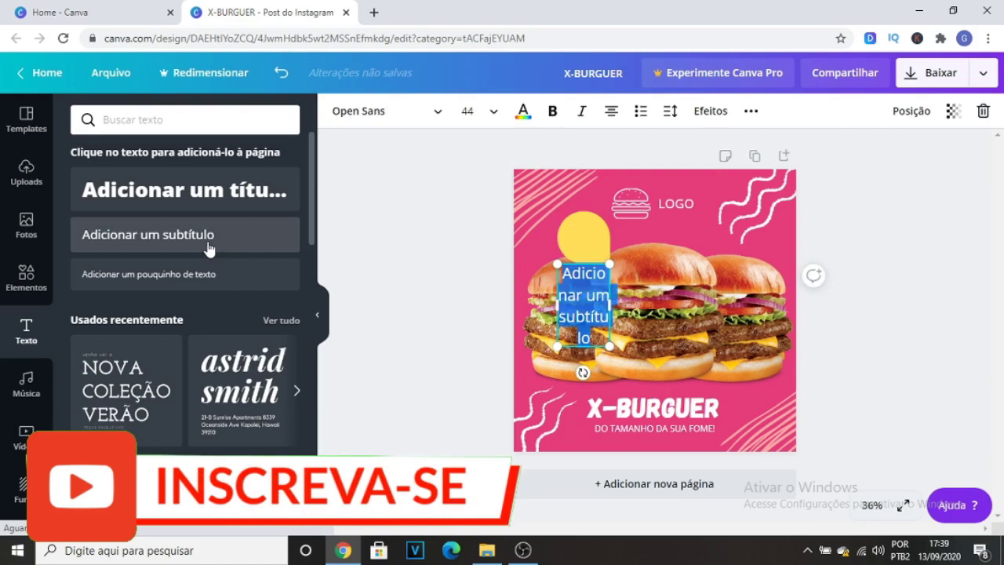
pyautogui.write('R')
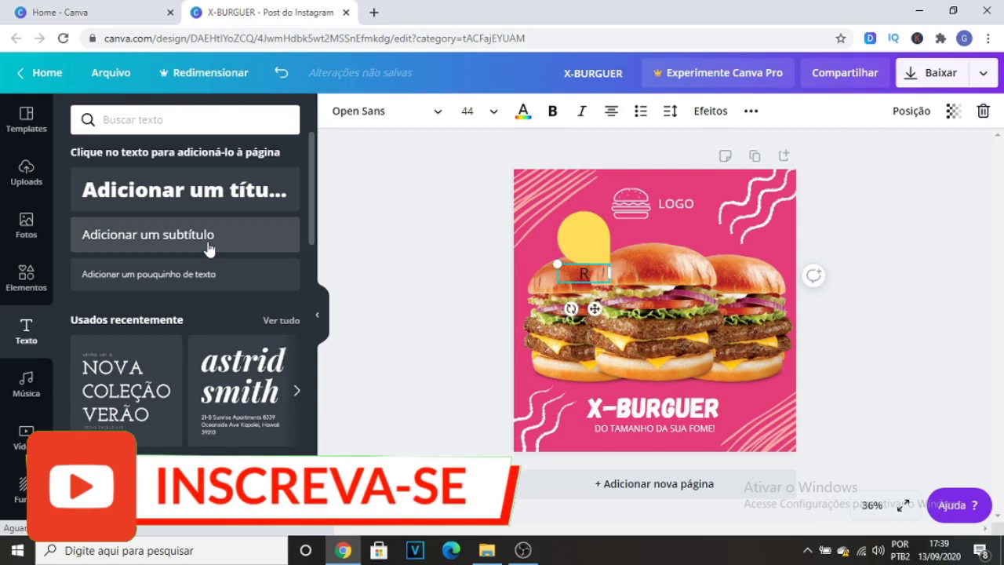
pyautogui.write('$ 19,90')
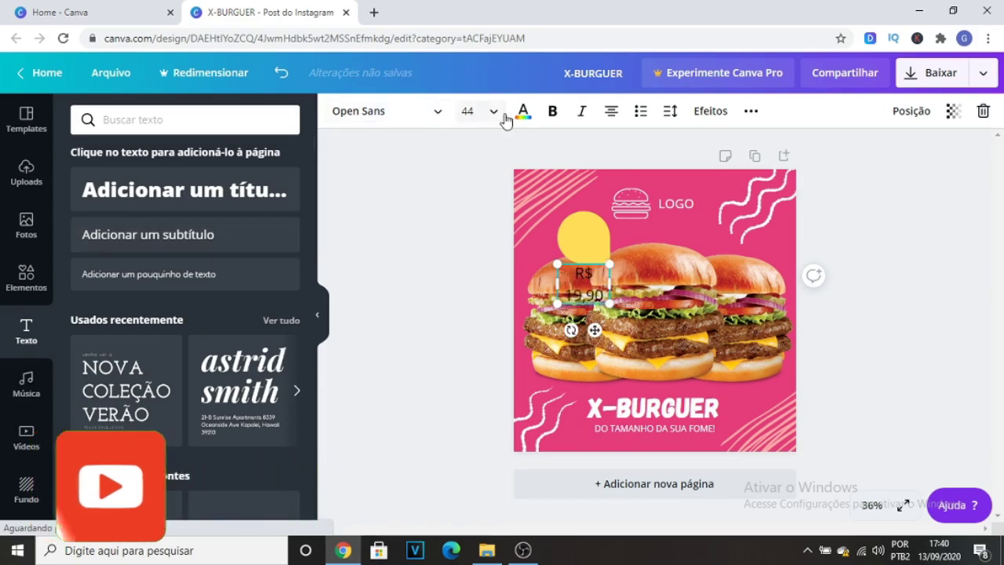
# Set the price text to the Anton font at size 28 and center it on the yellow teardrop shape.
pyautogui.click(439, 118)
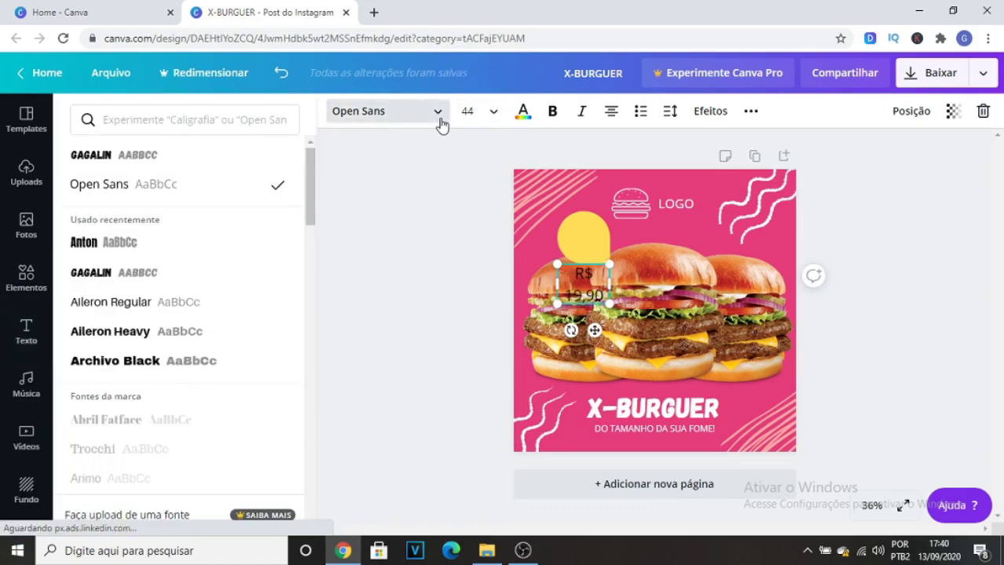
pyautogui.click(120, 247)
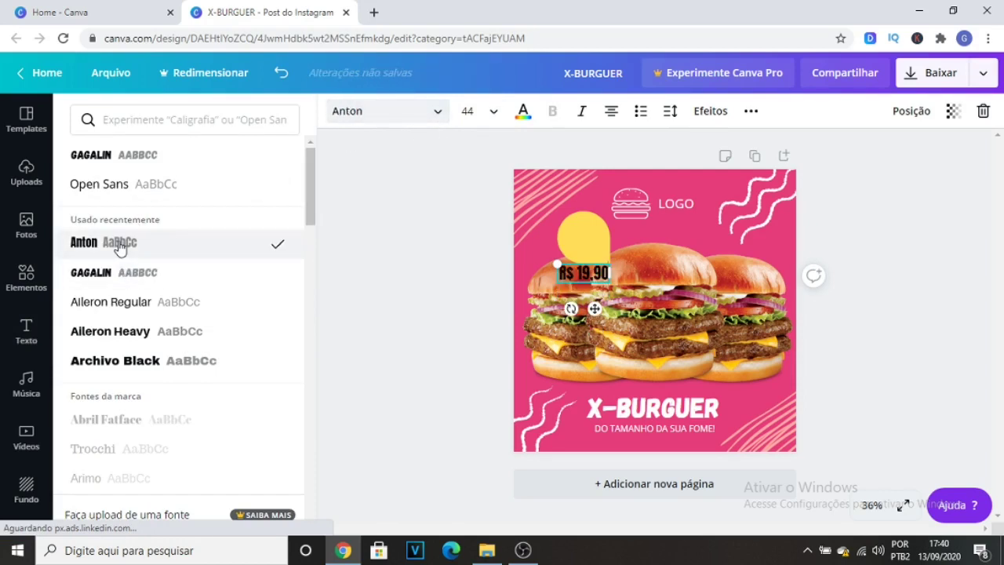
pyautogui.click(493, 124)
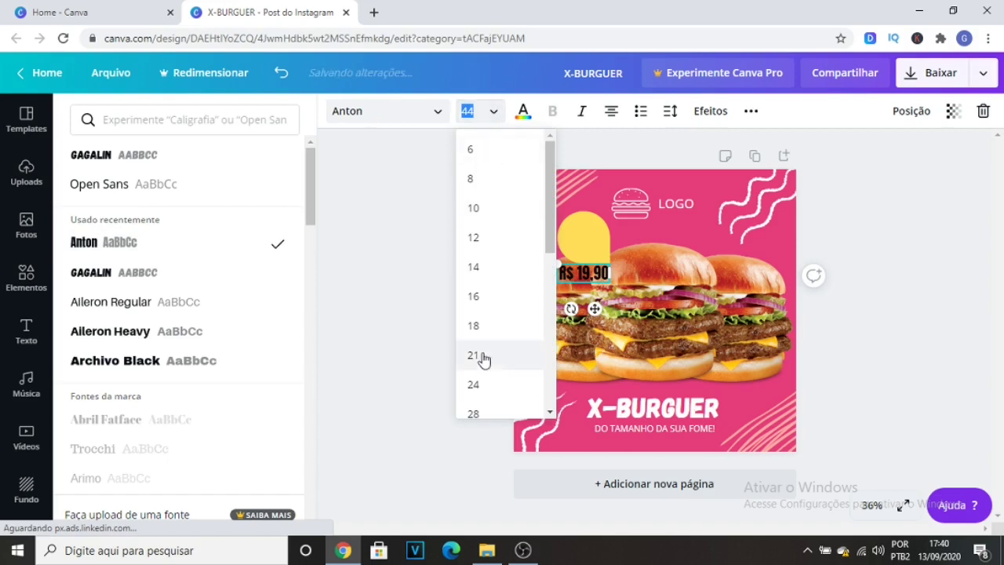
pyautogui.click(475, 414)
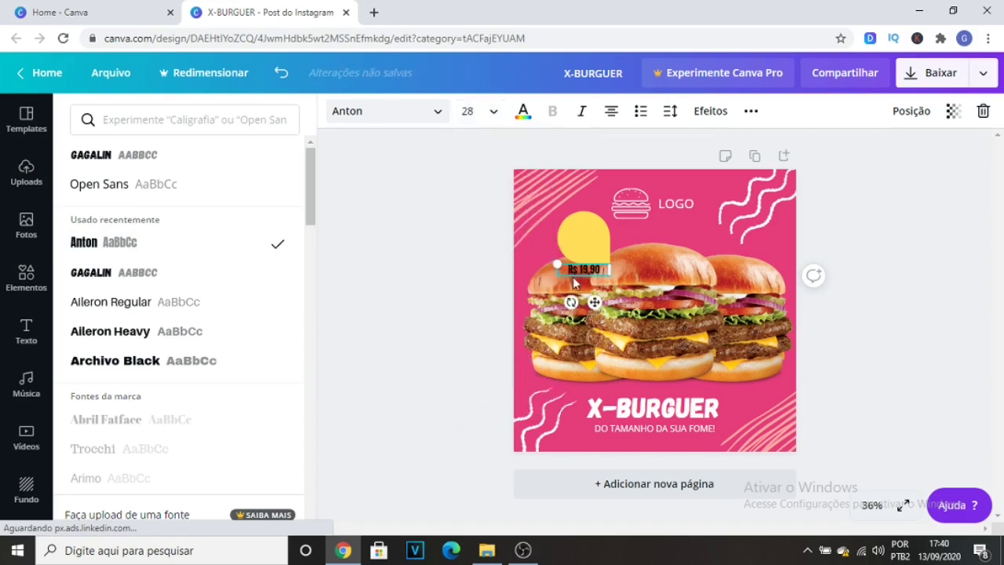
pyautogui.moveTo(597, 304); pyautogui.dragTo(593, 274)
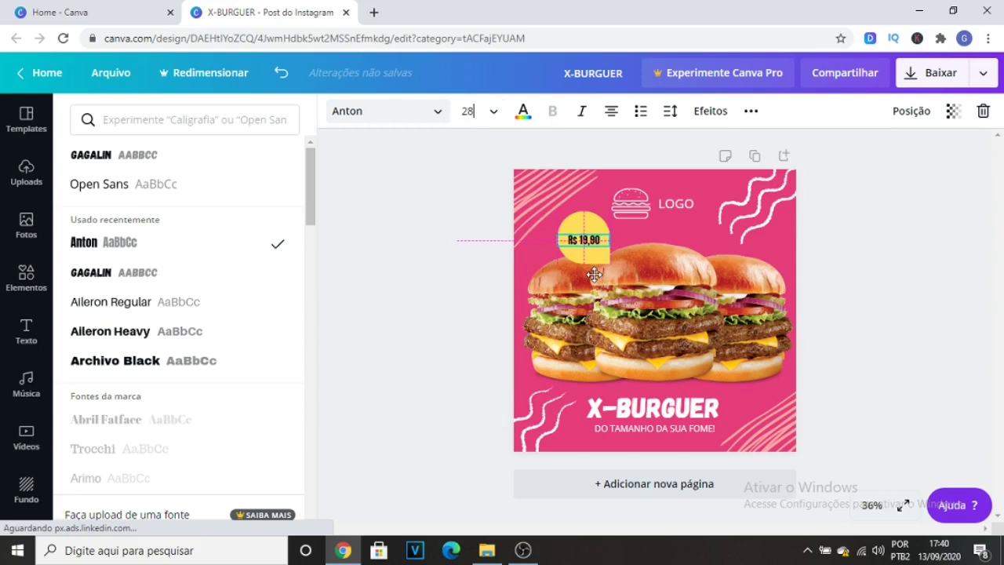
pyautogui.moveTo(594, 275); pyautogui.dragTo(594, 275)
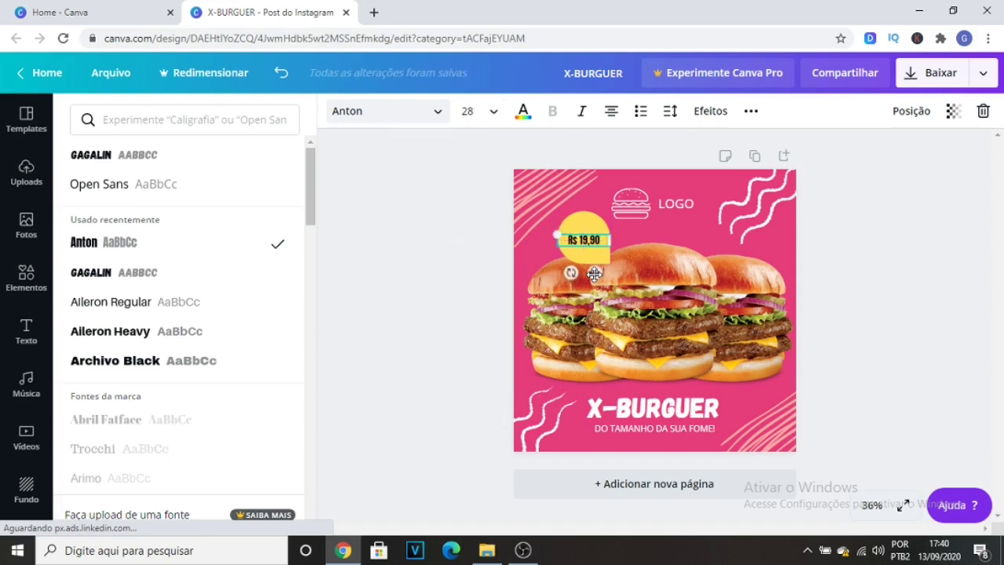
# Enlarge the price text to size 36 and re-center it vertically on the yellow teardrop shape.
pyautogui.click(492, 115)
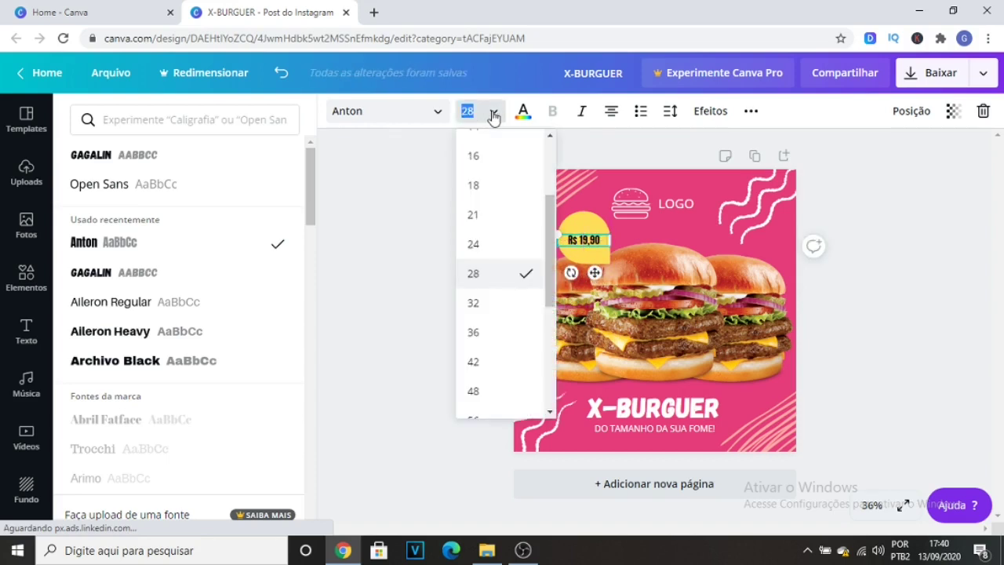
pyautogui.click(494, 302)
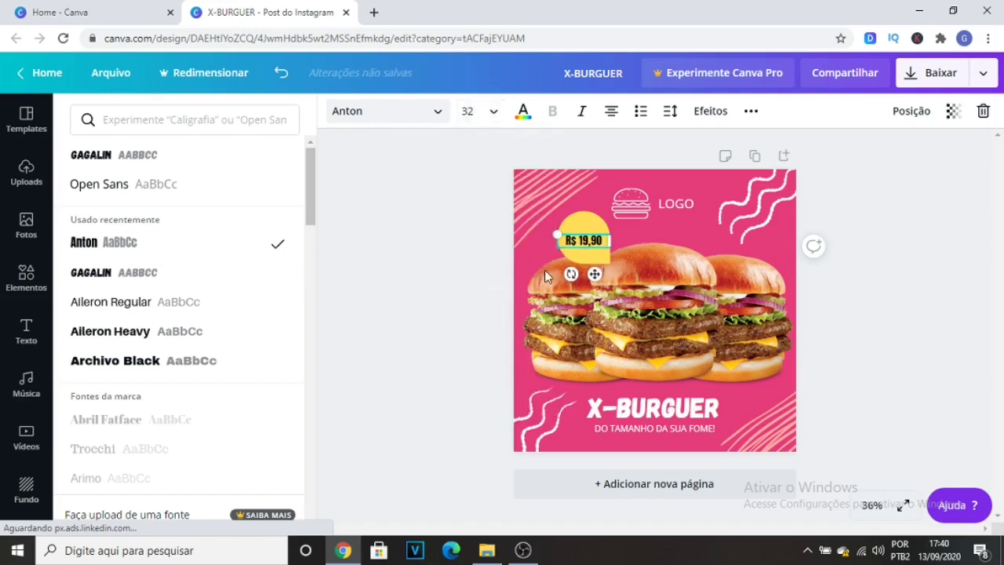
pyautogui.click(492, 112)
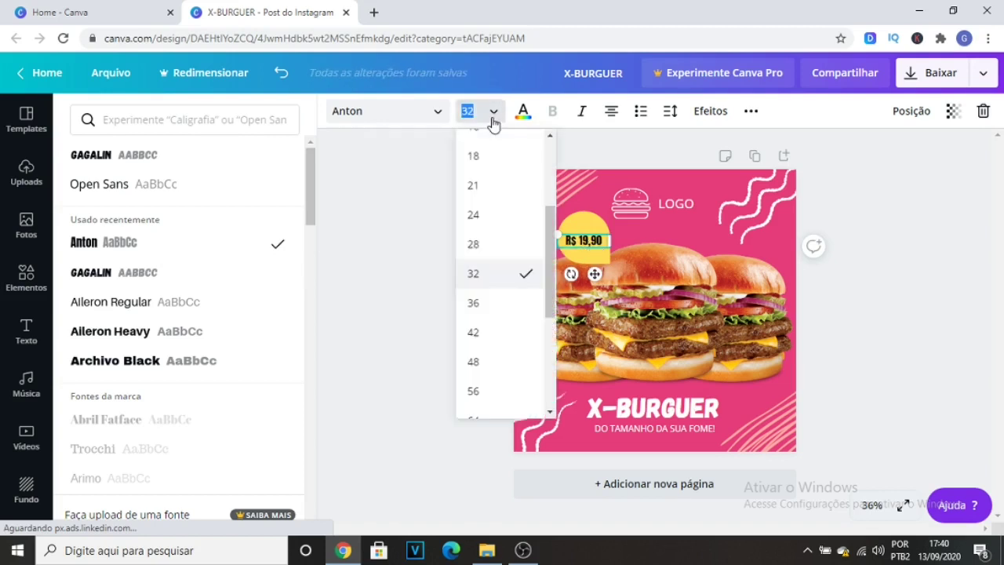
pyautogui.click(495, 306)
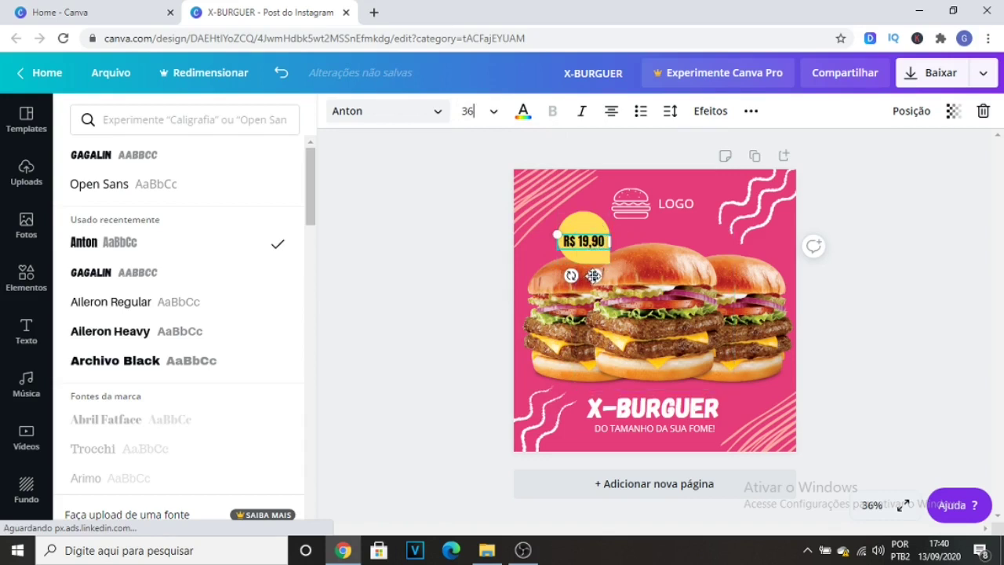
pyautogui.moveTo(593, 276); pyautogui.dragTo(589, 273)
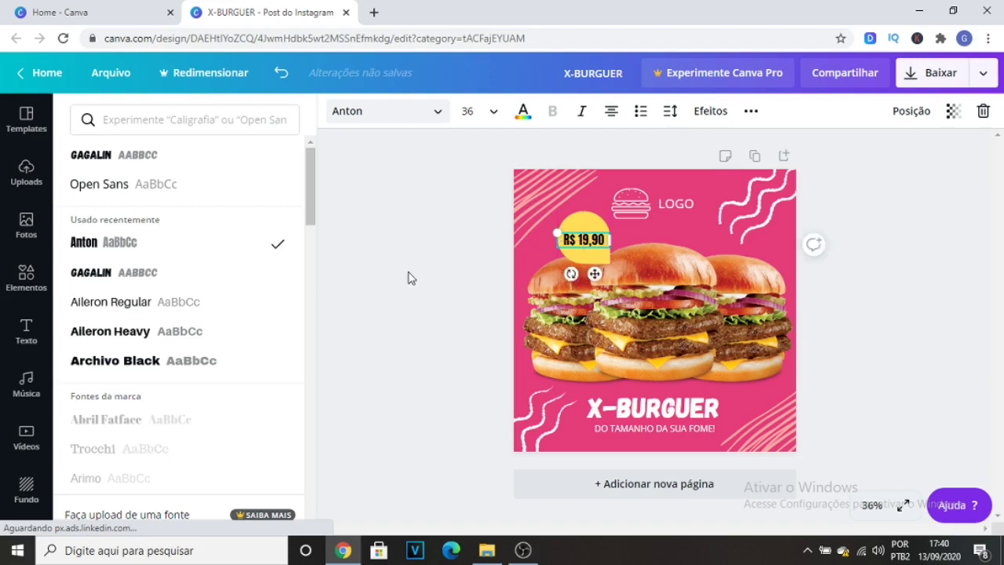
pyautogui.click(408, 277)
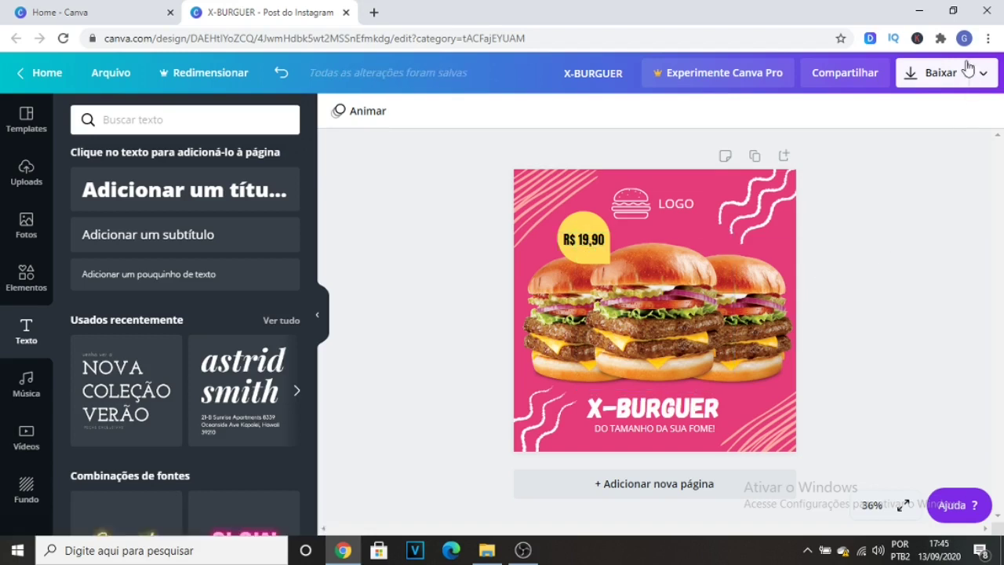
# Download the finished design as a PNG file and dismiss the post-scheduling offer.
pyautogui.click(942, 76)
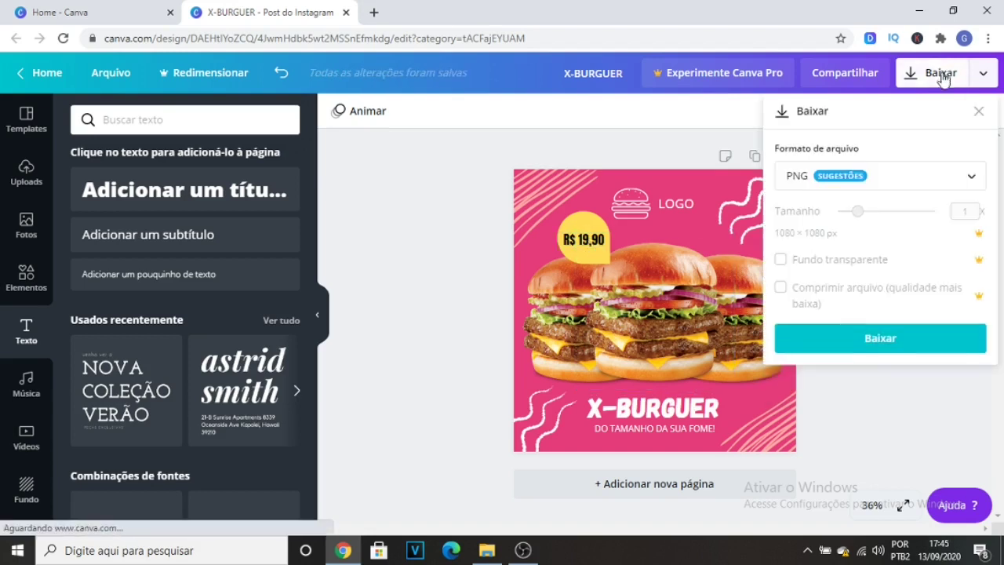
pyautogui.click(891, 349)
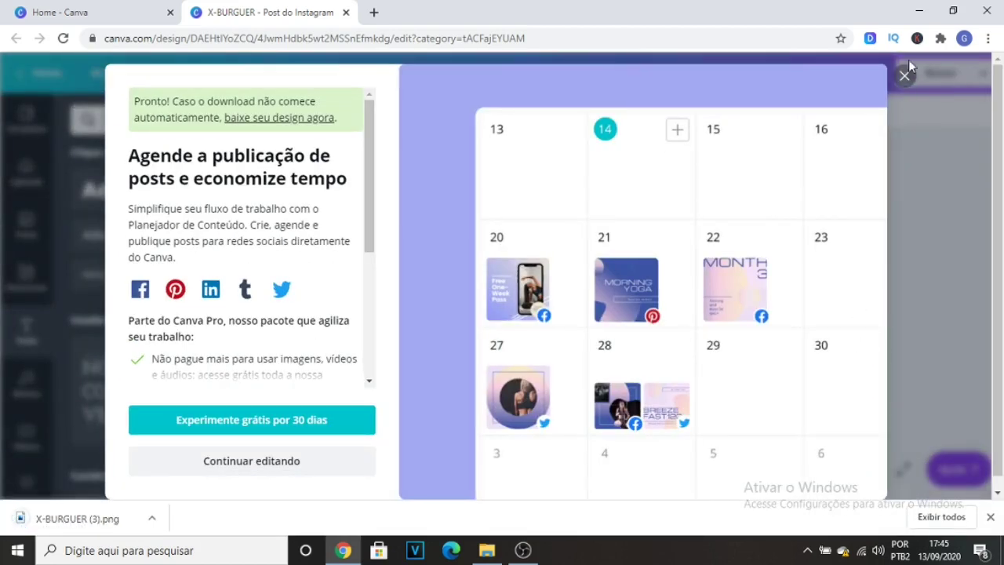
pyautogui.click(906, 80)
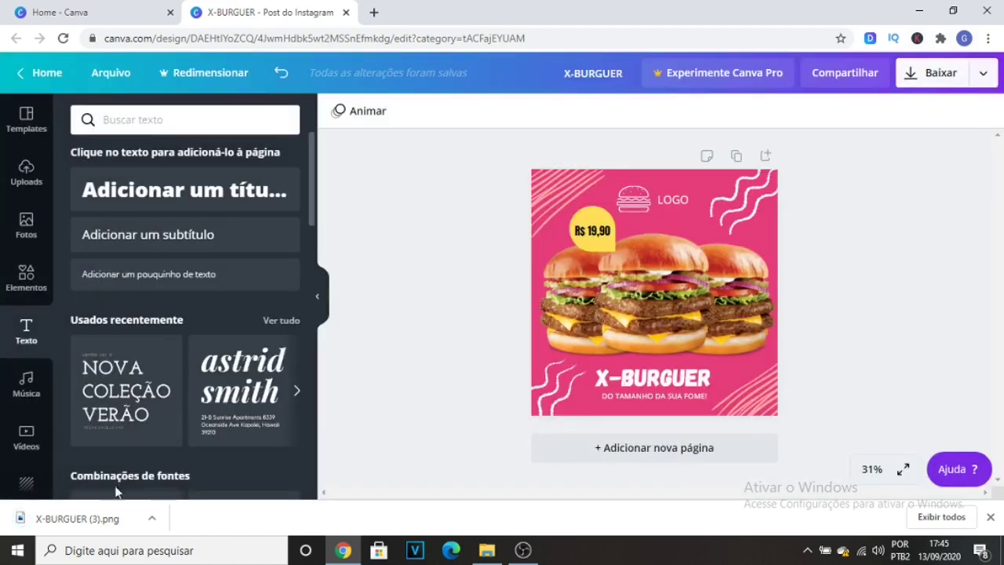
# Open the downloaded X-BURGUER (3).png in the Fotos viewer and show it full screen.
pyautogui.click(102, 520)
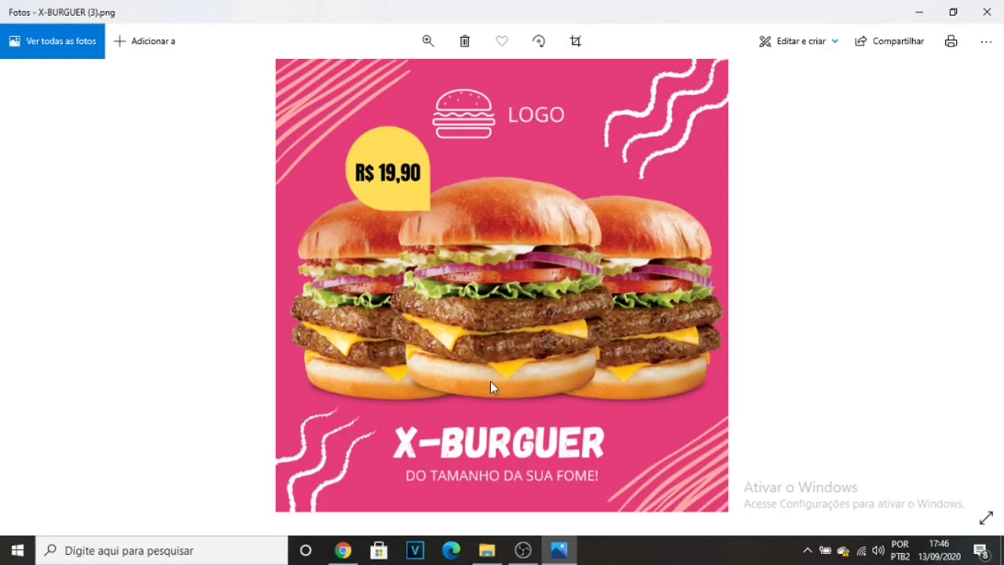
pyautogui.click(986, 518)
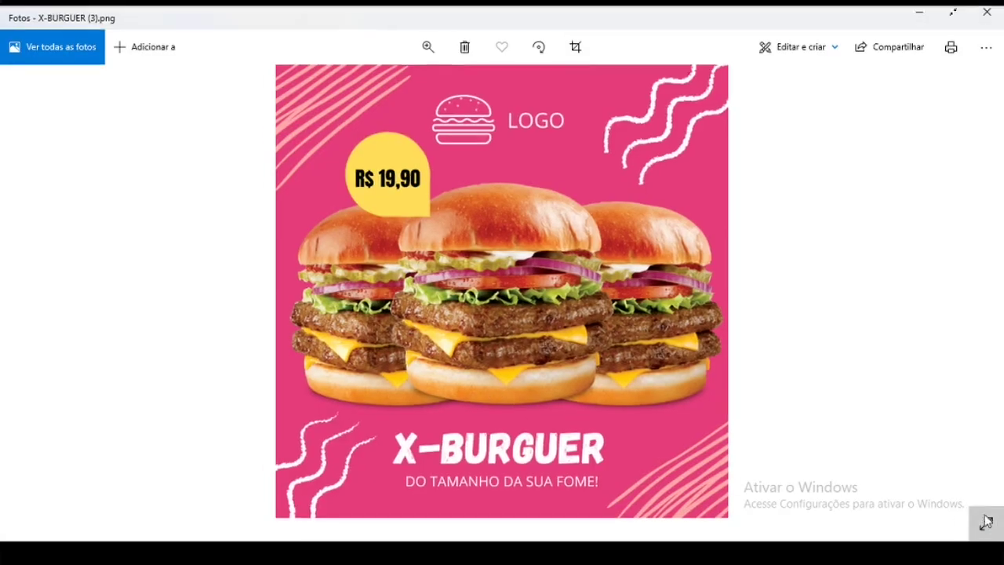